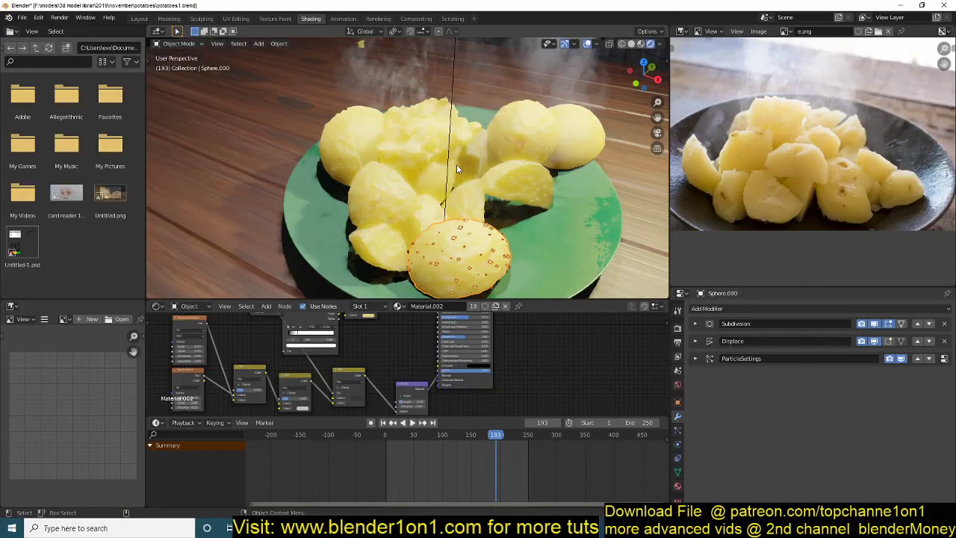
Hide the viewport overlays and examine the potato plate from several angles, near and far
{"action": "left_click", "coordinate": [587, 44]}
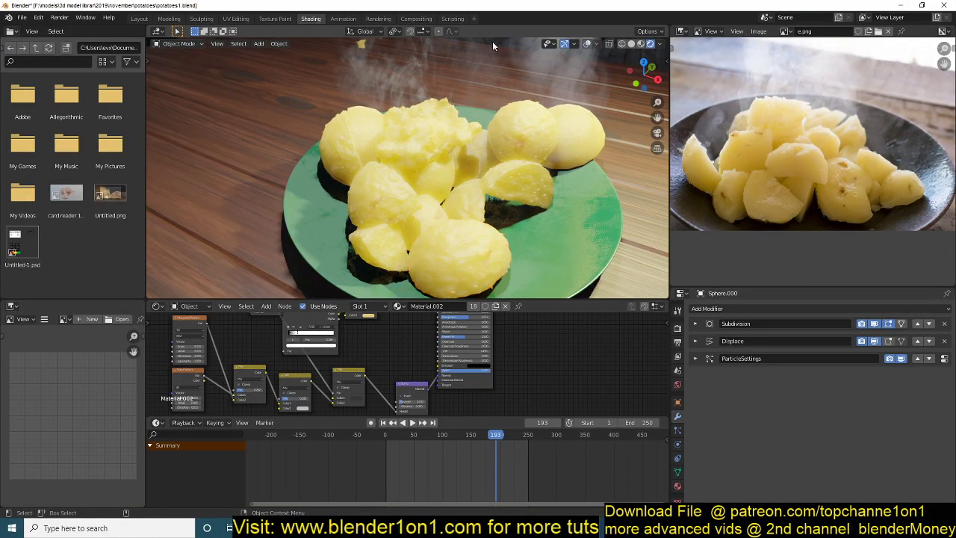
{"action": "left_click", "coordinate": [510, 77]}
{"action": "middle_click_drag", "start_coordinate": [509, 77], "coordinate": [502, 48]}
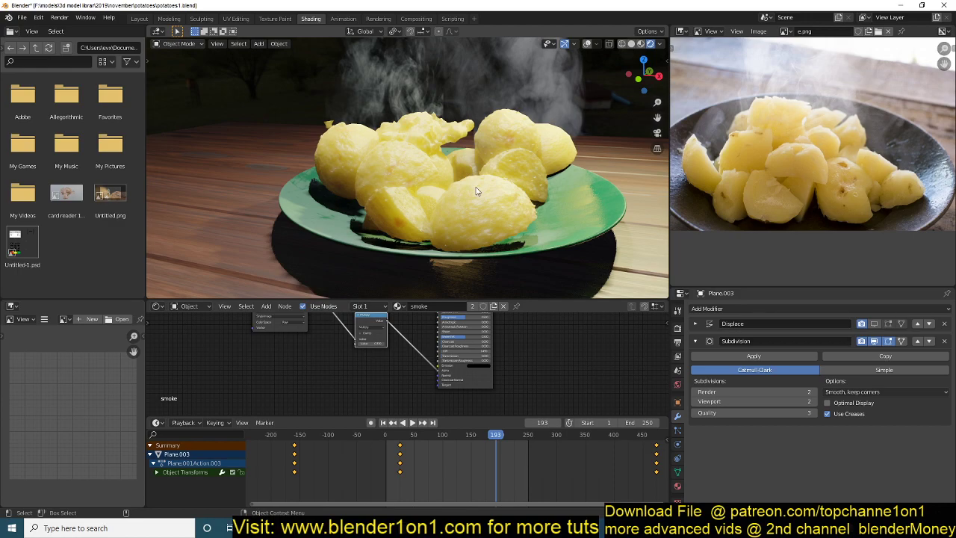
{"action": "middle_click_drag", "start_coordinate": [476, 190], "coordinate": [409, 213]}
{"action": "scroll", "coordinate": [446, 205], "scroll_direction": "down", "scroll_amount": 4}
{"action": "scroll", "coordinate": [409, 216], "scroll_direction": "up", "scroll_amount": 3}
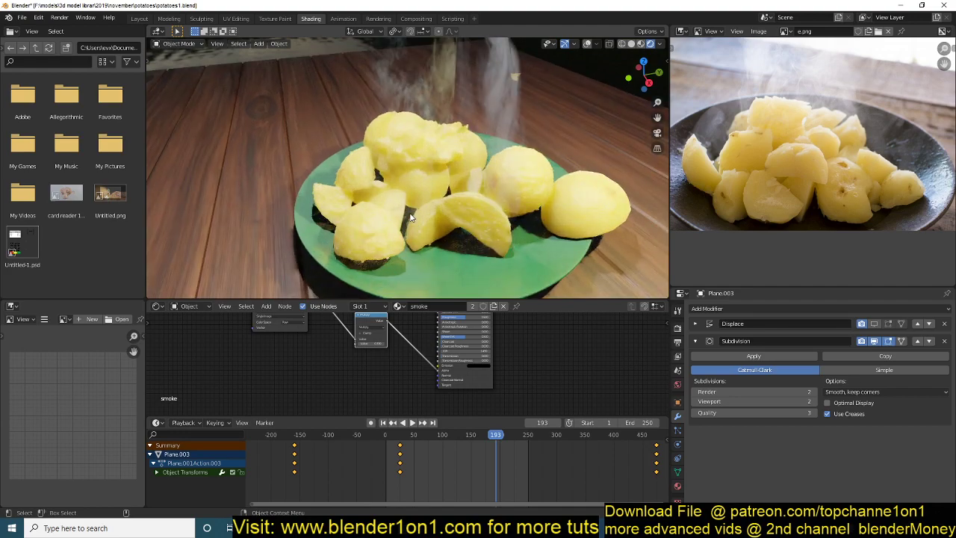
{"action": "scroll", "coordinate": [452, 222], "scroll_direction": "up", "scroll_amount": 3}
{"action": "middle_click_drag", "start_coordinate": [452, 222], "coordinate": [489, 197]}
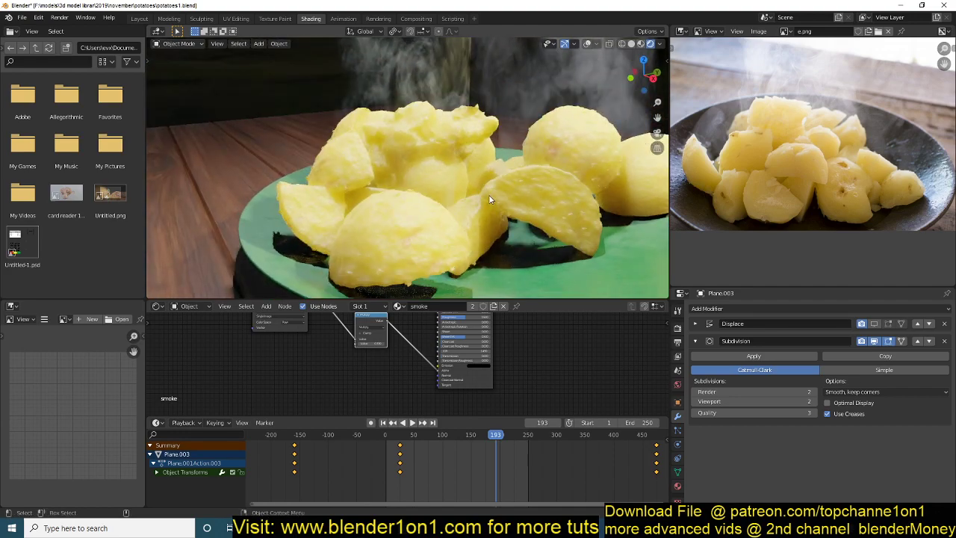
Select the half-cut potato slice on the plate and collapse its Displace and ParticleSettings modifiers
{"action": "left_click", "coordinate": [554, 190]}
{"action": "scroll", "coordinate": [546, 192], "scroll_direction": "down", "scroll_amount": 3}
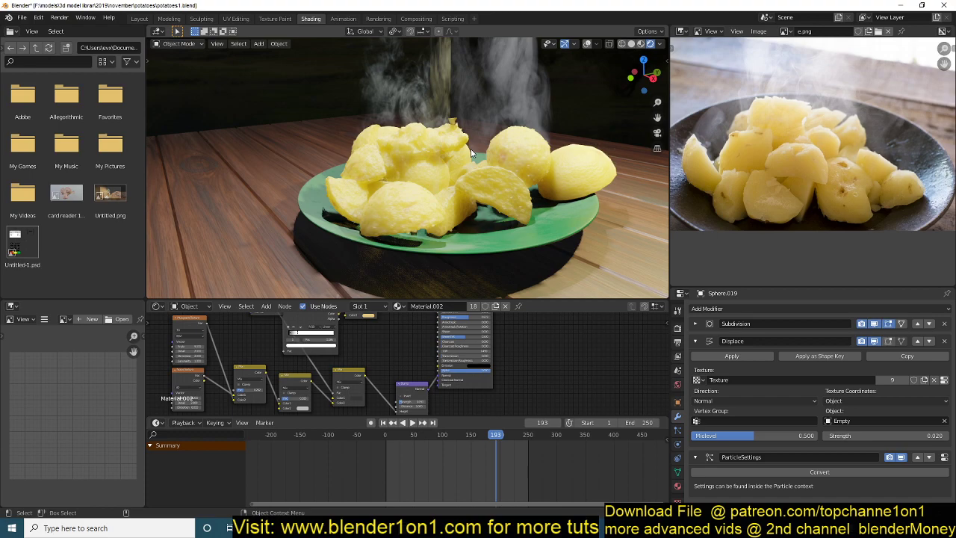
{"action": "scroll", "coordinate": [507, 161], "scroll_direction": "up", "scroll_amount": 2}
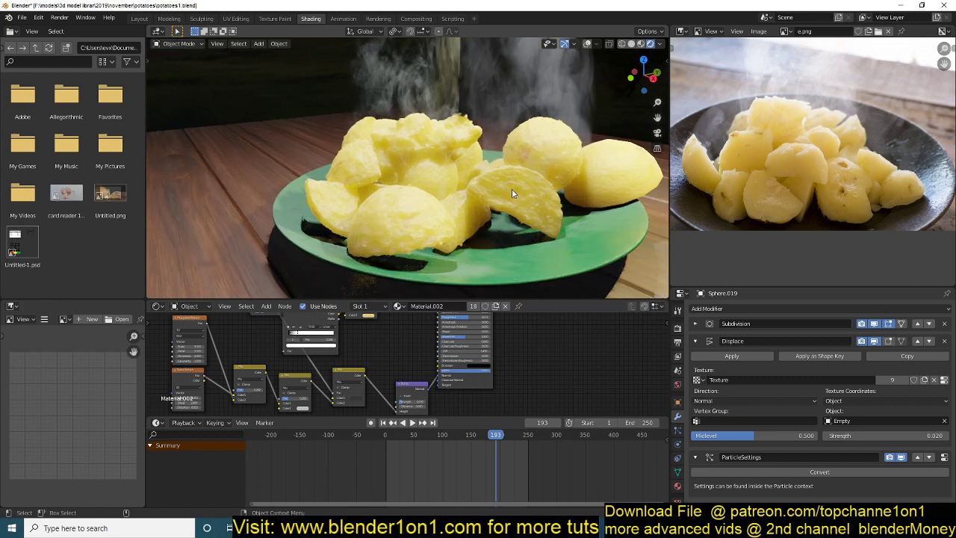
{"action": "left_click", "coordinate": [699, 341]}
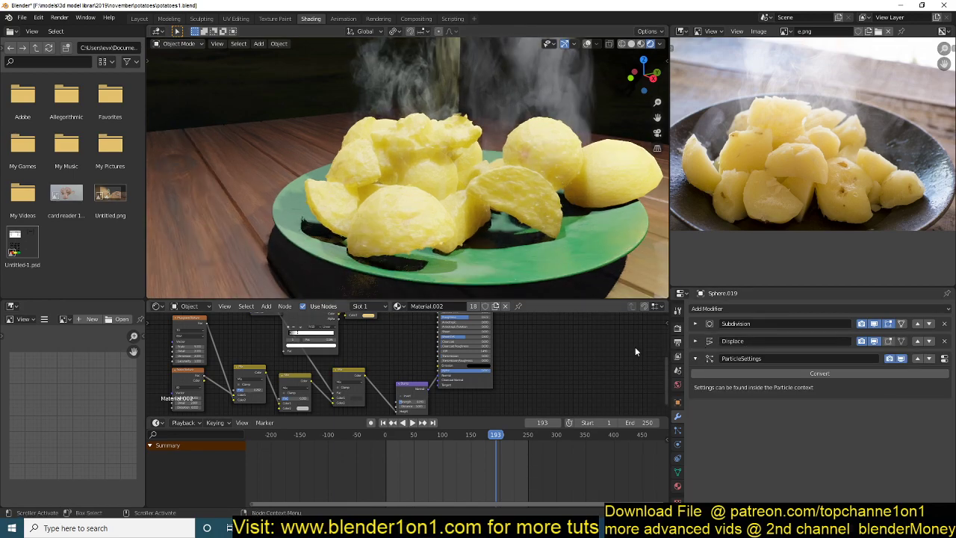
{"action": "left_click", "coordinate": [696, 359]}
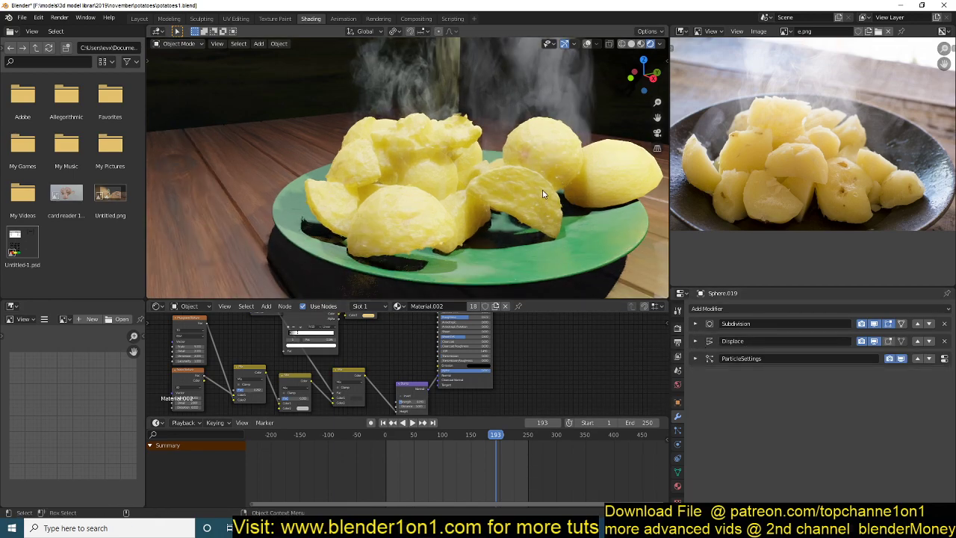
Show the viewport overlays again and isolate the half-cut potato slice in local view
{"action": "left_click", "coordinate": [543, 194]}
{"action": "left_click", "coordinate": [586, 42]}
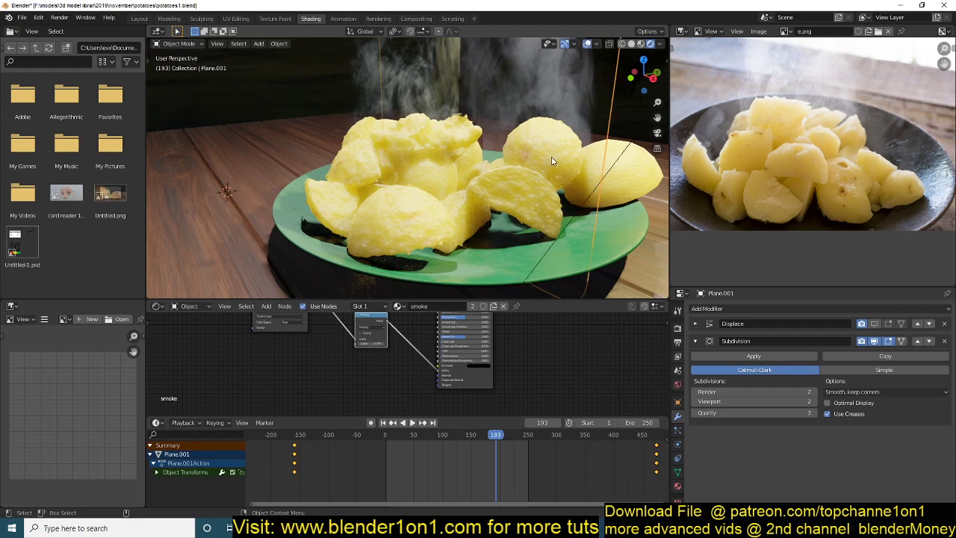
{"action": "left_click", "coordinate": [521, 198]}
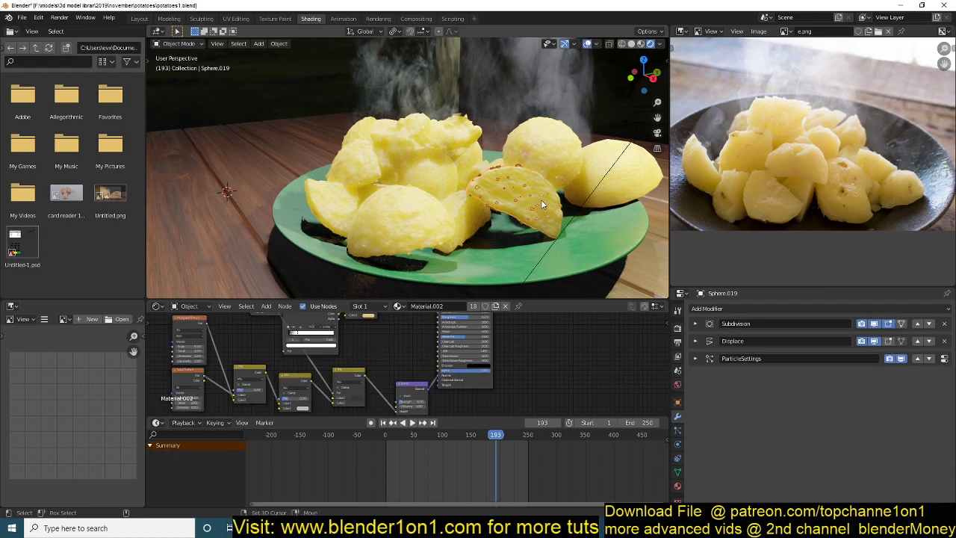
{"action": "key", "text": "KP_Divide"}
{"action": "middle_click_drag", "start_coordinate": [603, 93], "coordinate": [609, 57]}
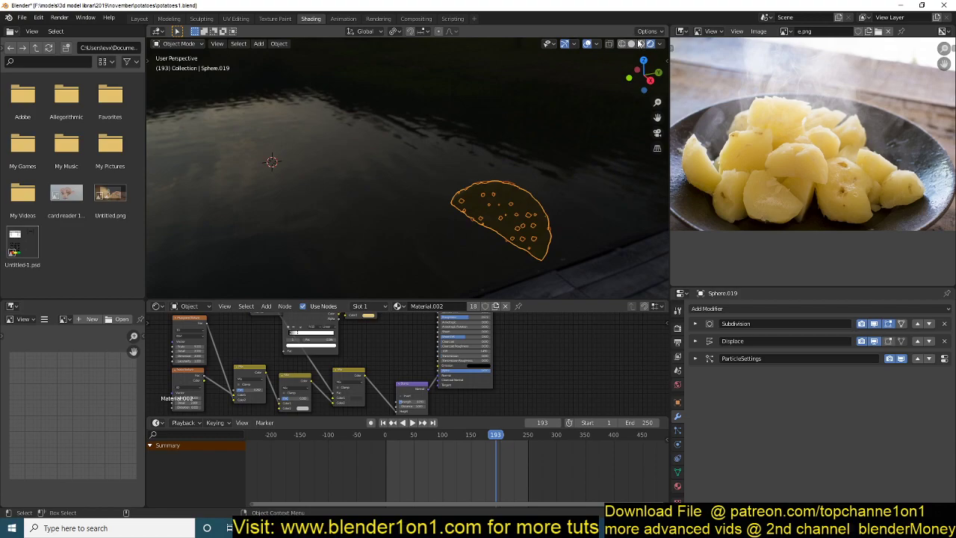
Switch the viewport to Material Preview shading with Scene Lights off and view the isolated slice from its edge
{"action": "left_click", "coordinate": [640, 44]}
{"action": "left_click", "coordinate": [658, 44]}
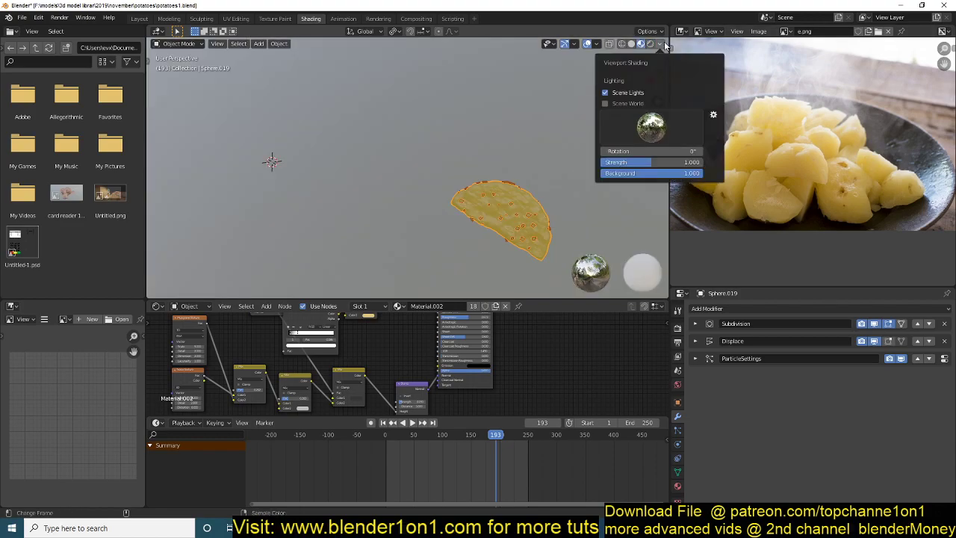
{"action": "left_click", "coordinate": [632, 91]}
{"action": "scroll", "coordinate": [512, 185], "scroll_direction": "up", "scroll_amount": 6}
{"action": "scroll", "coordinate": [529, 169], "scroll_direction": "down", "scroll_amount": 6}
{"action": "middle_click_drag", "start_coordinate": [529, 169], "coordinate": [421, 164]}
{"action": "left_click", "coordinate": [420, 163]}
{"action": "middle_click_drag", "start_coordinate": [355, 159], "coordinate": [370, 130]}
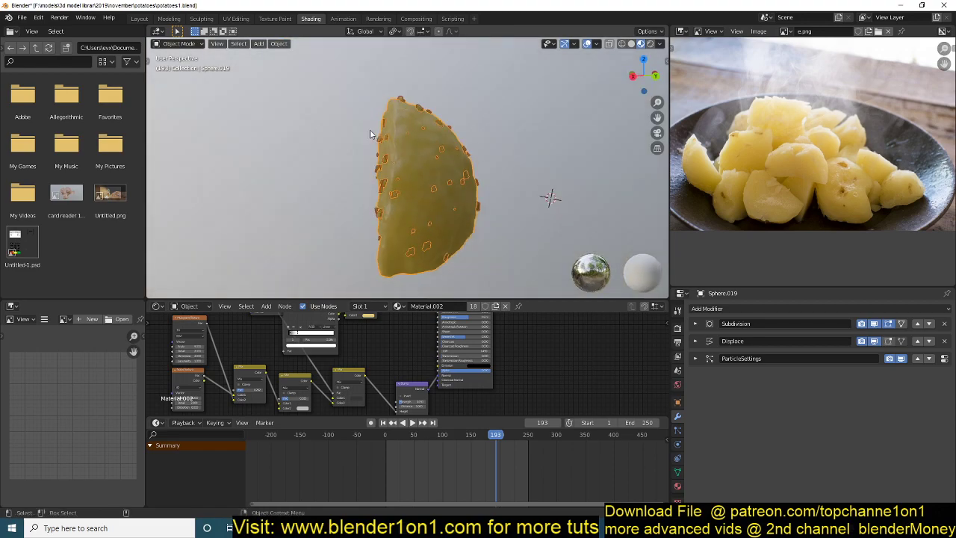
Turn off the viewport display of the slice's Subdivision, Displace and ParticleSettings modifiers
{"action": "left_click", "coordinate": [874, 324]}
{"action": "left_click", "coordinate": [875, 341]}
{"action": "left_click", "coordinate": [901, 359]}
{"action": "middle_click_drag", "start_coordinate": [351, 204], "coordinate": [516, 217]}
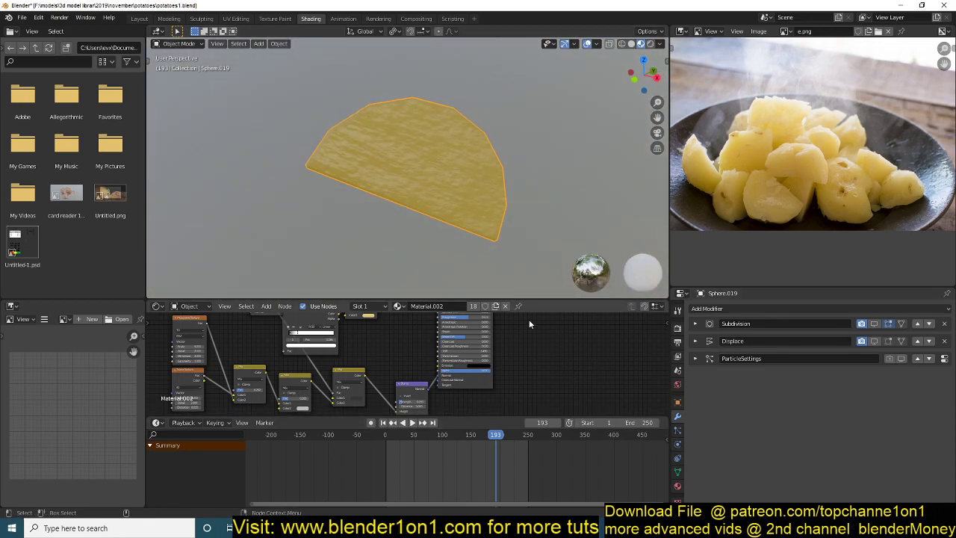
Unlink Material.002 from the potato slice and view its bare, rounded side
{"action": "left_click", "coordinate": [678, 486]}
{"action": "scroll", "coordinate": [743, 337], "scroll_direction": "down", "scroll_amount": 6}
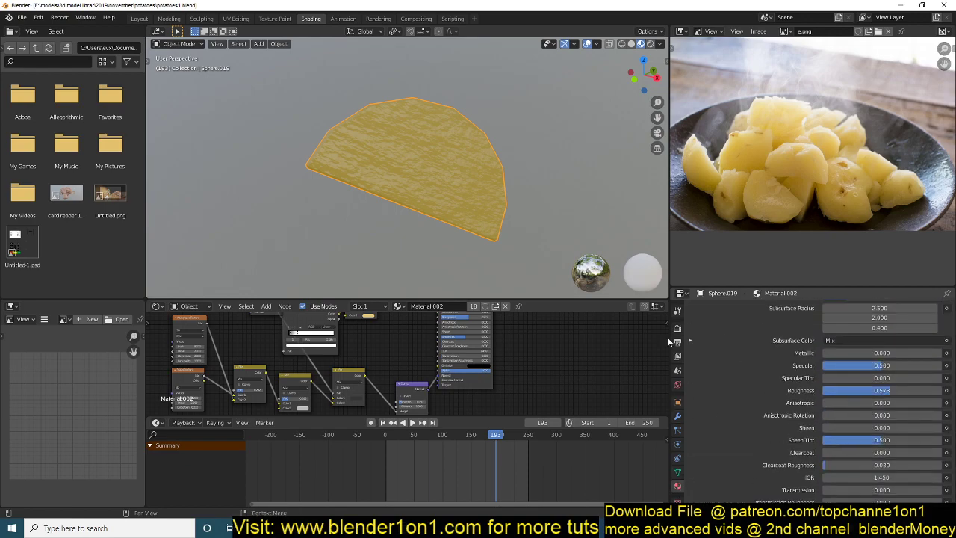
{"action": "left_click", "coordinate": [505, 306]}
{"action": "middle_click_drag", "start_coordinate": [448, 240], "coordinate": [329, 70]}
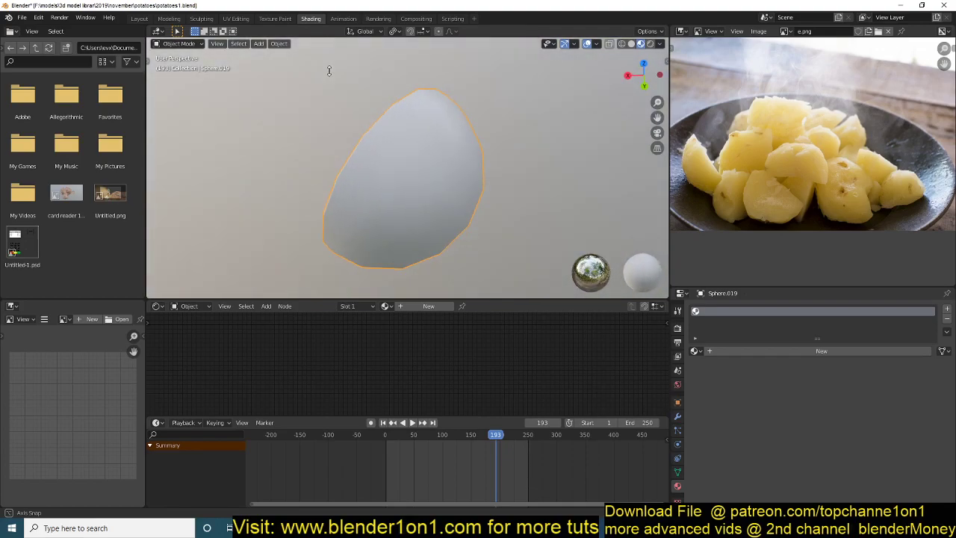
Preview the slice with Subdivision displayed in the viewport, and turn the modifier's display off again
{"action": "left_click", "coordinate": [678, 417]}
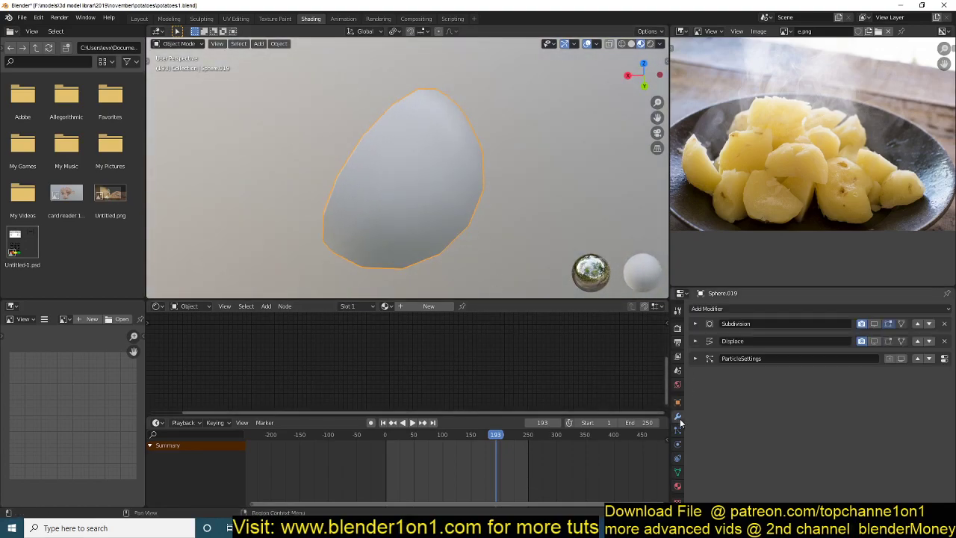
{"action": "left_click", "coordinate": [878, 323]}
{"action": "middle_click_drag", "start_coordinate": [426, 174], "coordinate": [482, 171]}
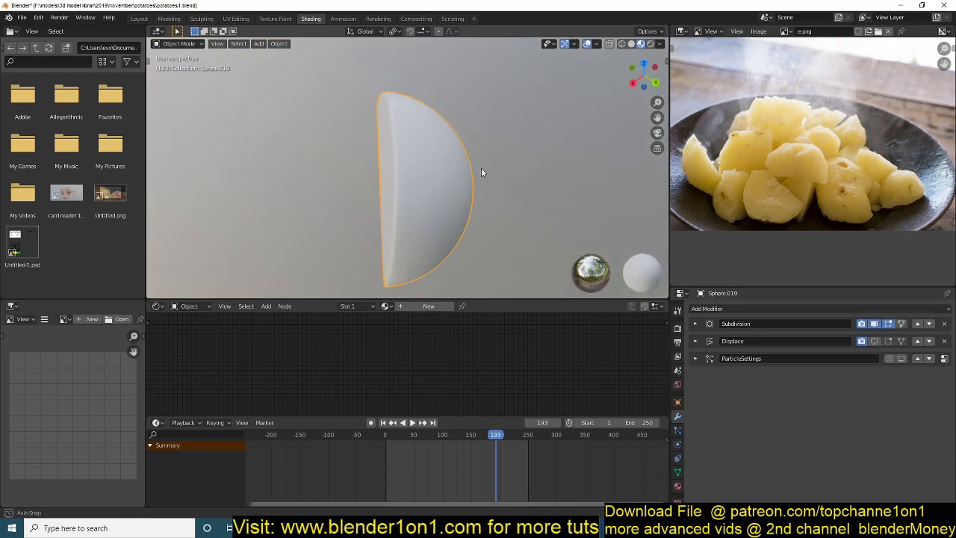
{"action": "left_click", "coordinate": [875, 323]}
Inspect the slice's base mesh topology in Edit Mode with nothing selected, and return to Object Mode
{"action": "key", "text": "Tab"}
{"action": "middle_click_drag", "start_coordinate": [322, 166], "coordinate": [463, 180]}
{"action": "key", "text": "alt+a"}
{"action": "middle_click_drag", "start_coordinate": [388, 183], "coordinate": [443, 176]}
{"action": "middle_click_drag", "start_coordinate": [527, 176], "coordinate": [369, 232]}
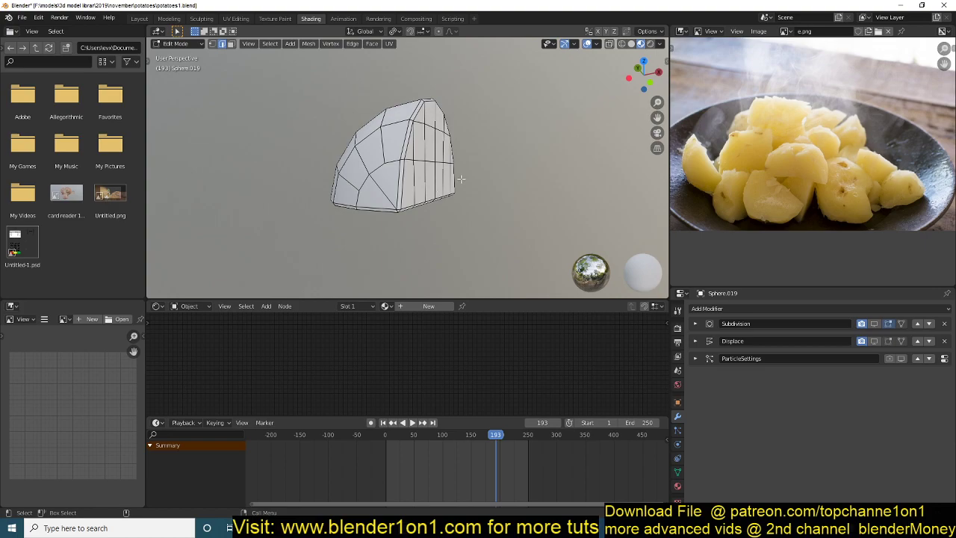
{"action": "key", "text": "Tab"}
{"action": "middle_click_drag", "start_coordinate": [471, 145], "coordinate": [478, 217]}
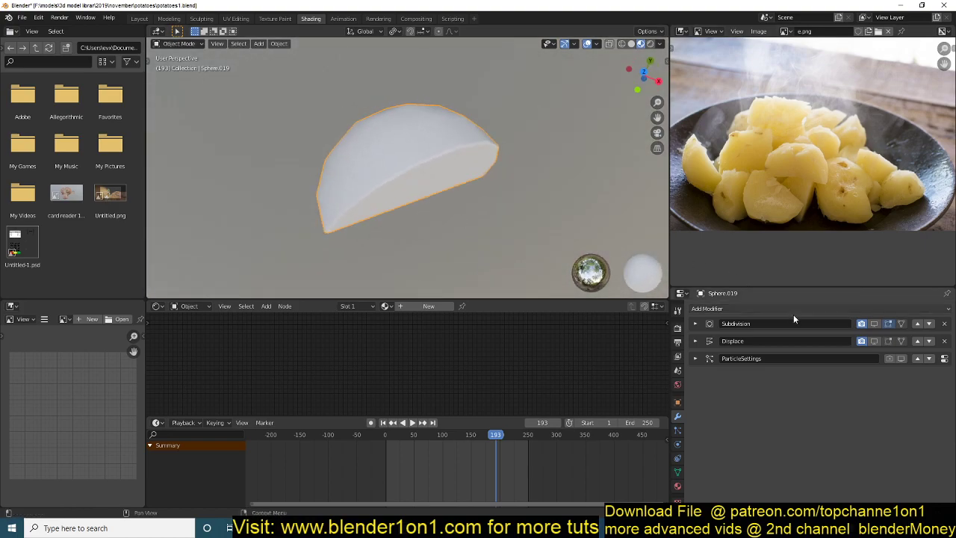
Turn on the viewport display of the slice's Subdivision and Displace modifiers and view the displaced surface from both sides
{"action": "left_click", "coordinate": [876, 325]}
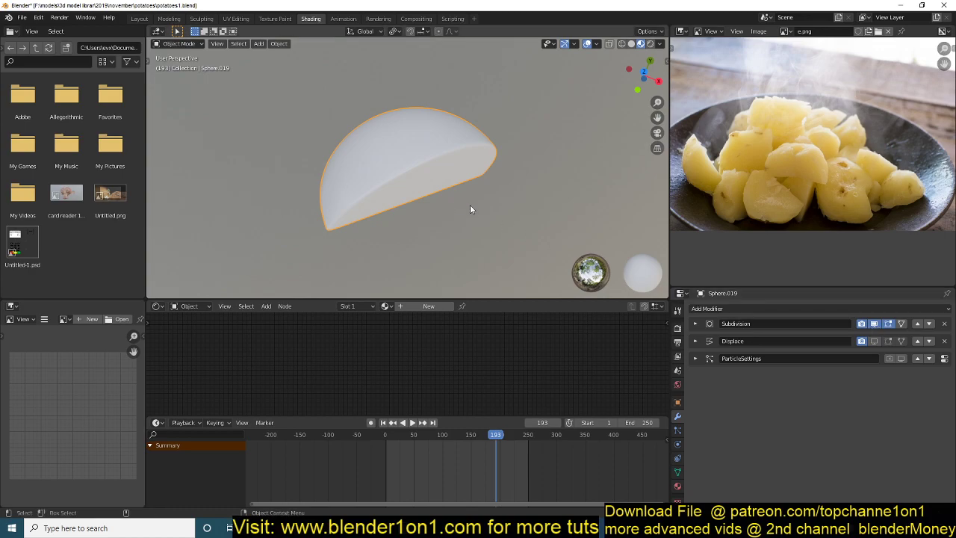
{"action": "left_click", "coordinate": [875, 341]}
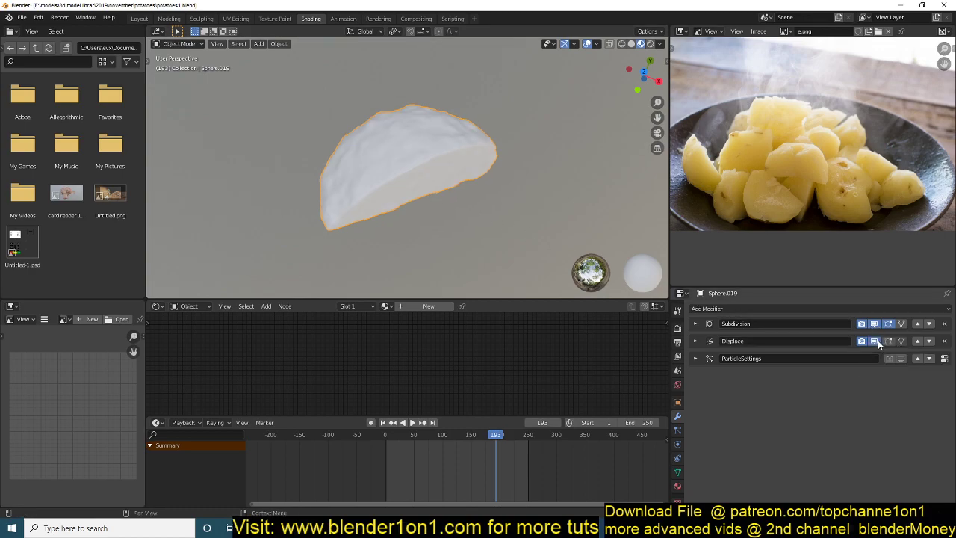
{"action": "middle_click_drag", "start_coordinate": [362, 209], "coordinate": [418, 212]}
{"action": "middle_click_drag", "start_coordinate": [322, 190], "coordinate": [438, 183]}
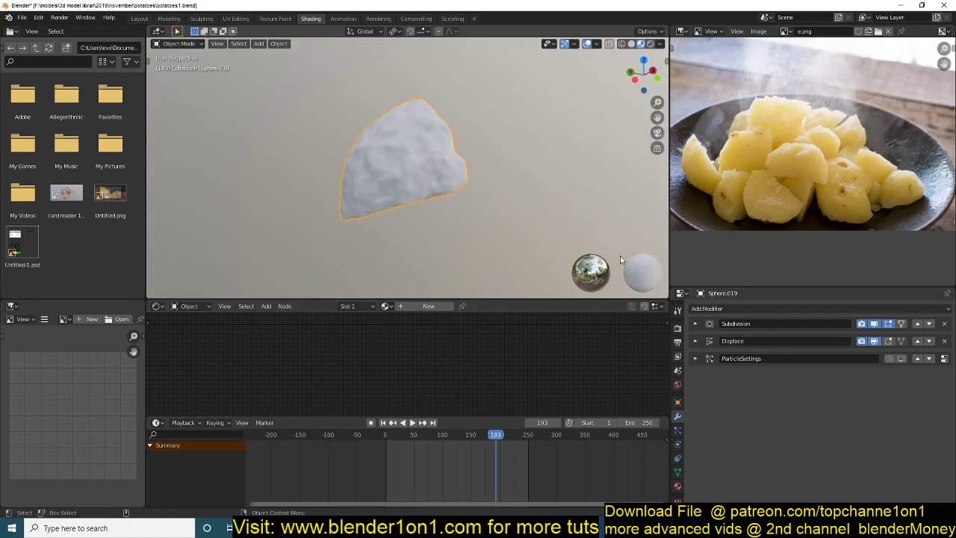
Expand the slice's Displace settings, leave local view and select the Empty that supplies the texture coordinates
{"action": "left_click", "coordinate": [696, 341]}
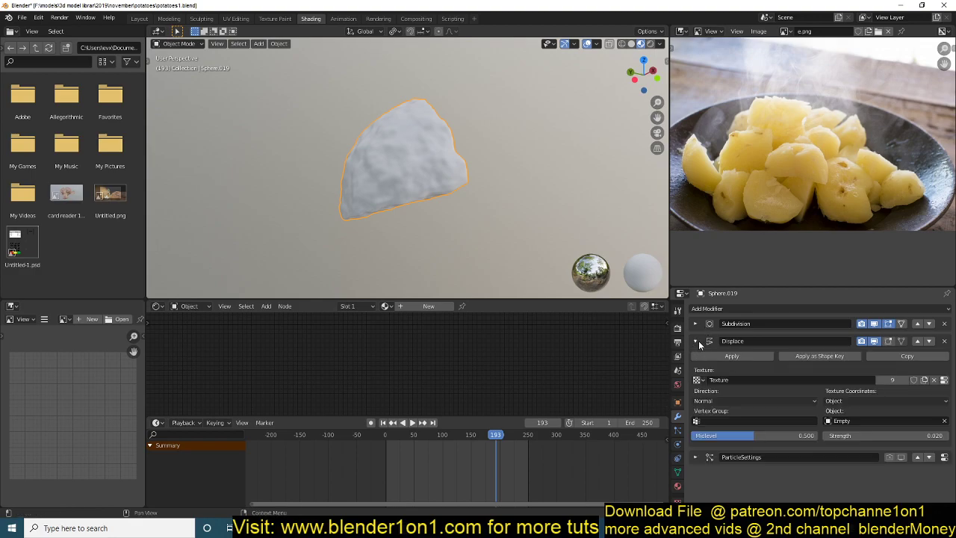
{"action": "scroll", "coordinate": [303, 97], "scroll_direction": "down", "scroll_amount": 5}
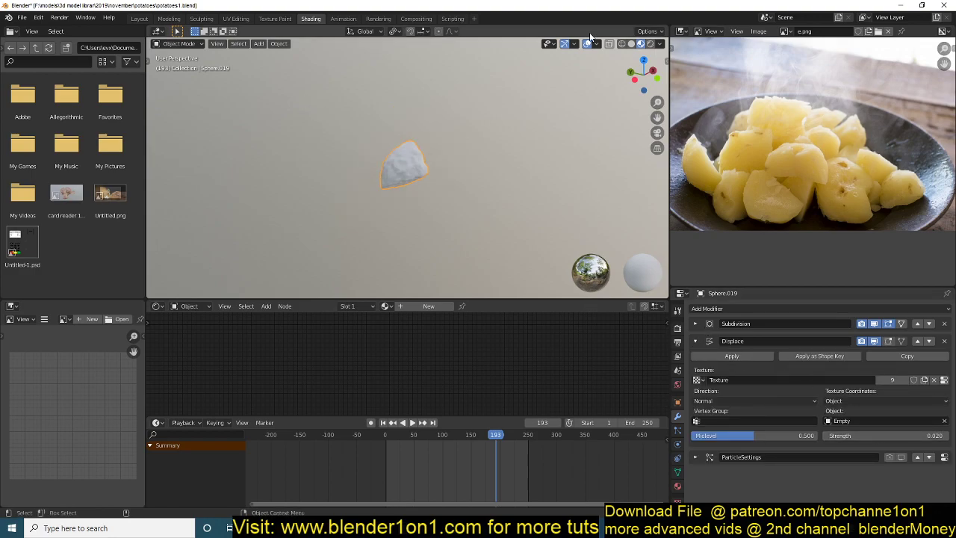
{"action": "key", "text": "KP_Divide"}
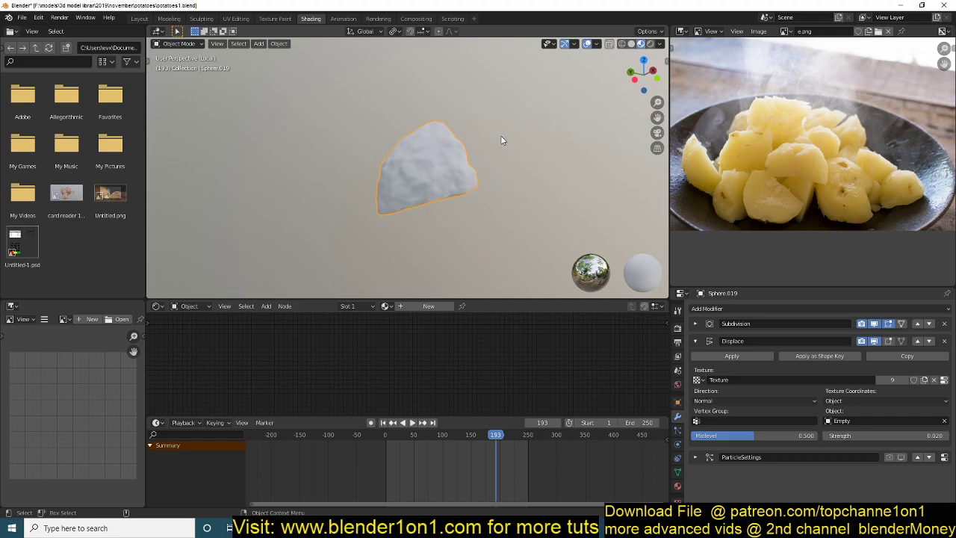
{"action": "scroll", "coordinate": [500, 141], "scroll_direction": "down", "scroll_amount": 3}
{"action": "key", "text": "KP_Divide"}
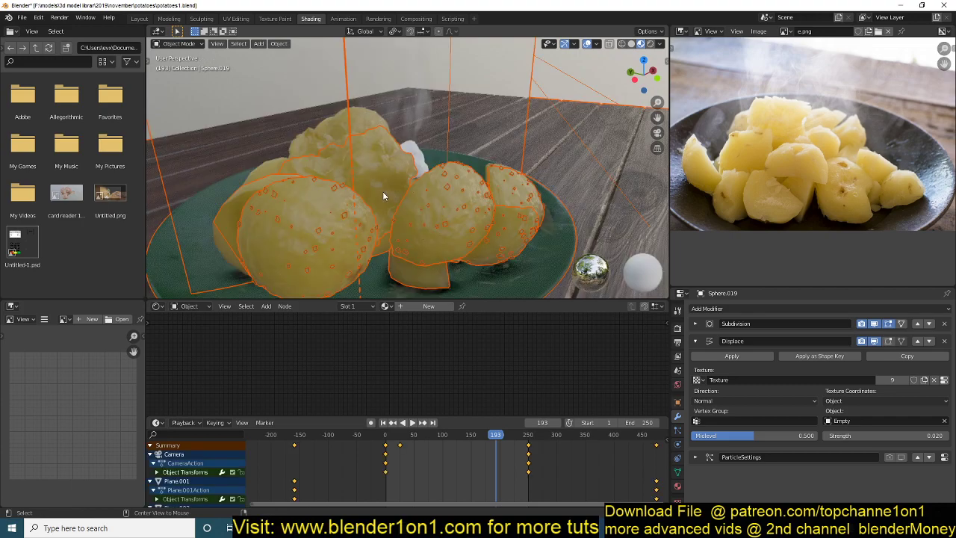
{"action": "scroll", "coordinate": [429, 149], "scroll_direction": "down", "scroll_amount": 6}
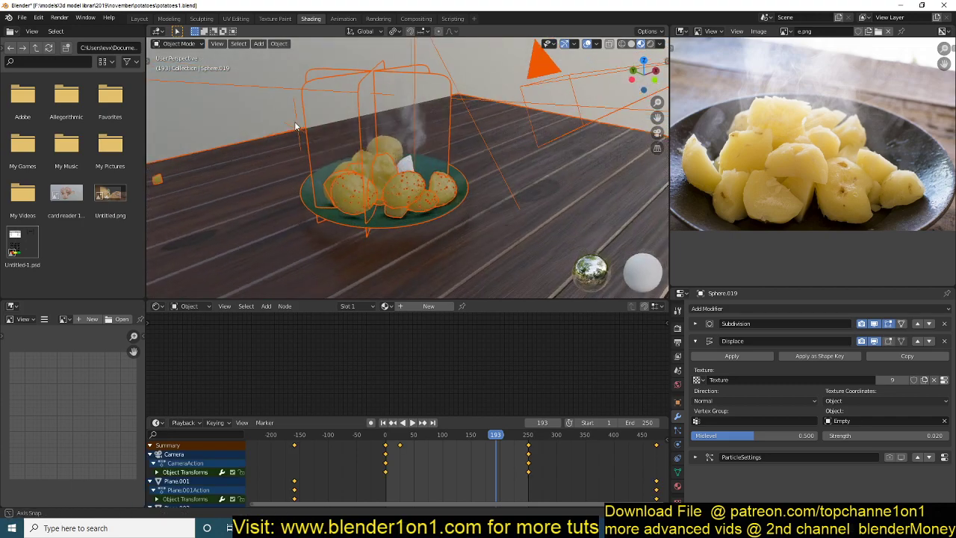
{"action": "left_click", "coordinate": [292, 129]}
{"action": "scroll", "coordinate": [439, 179], "scroll_direction": "up", "scroll_amount": 5}
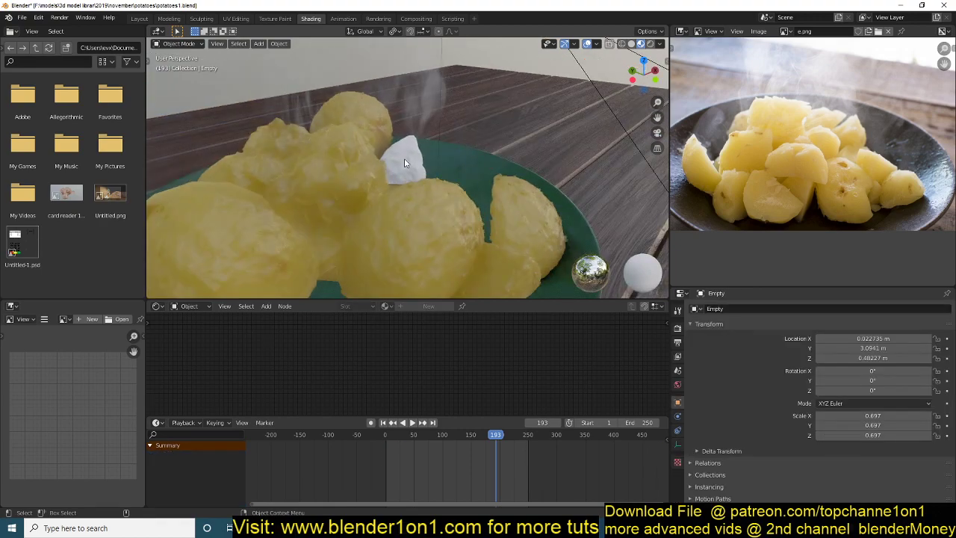
Select the white potato slice on the plate again and isolate it in local view
{"action": "left_click", "coordinate": [442, 164]}
{"action": "mouse_move", "coordinate": [442, 160]}
{"action": "middle_mouse_down"}
{"action": "mouse_move", "coordinate": [490, 127]}
{"action": "mouse_move", "coordinate": [426, 160]}
{"action": "middle_mouse_up"}
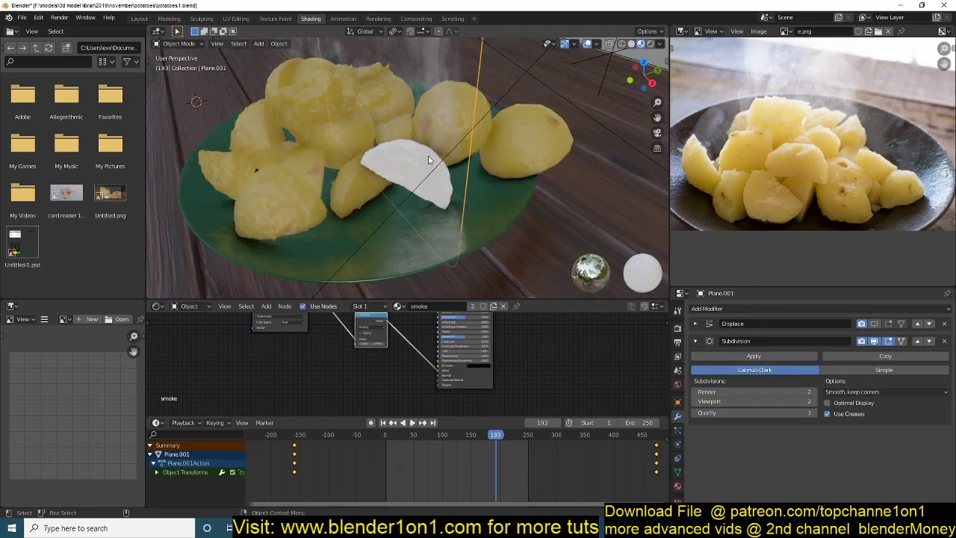
{"action": "left_click", "coordinate": [423, 159]}
{"action": "key", "text": "KP_Divide"}
{"action": "scroll", "coordinate": [375, 101], "scroll_direction": "up", "scroll_amount": 3}
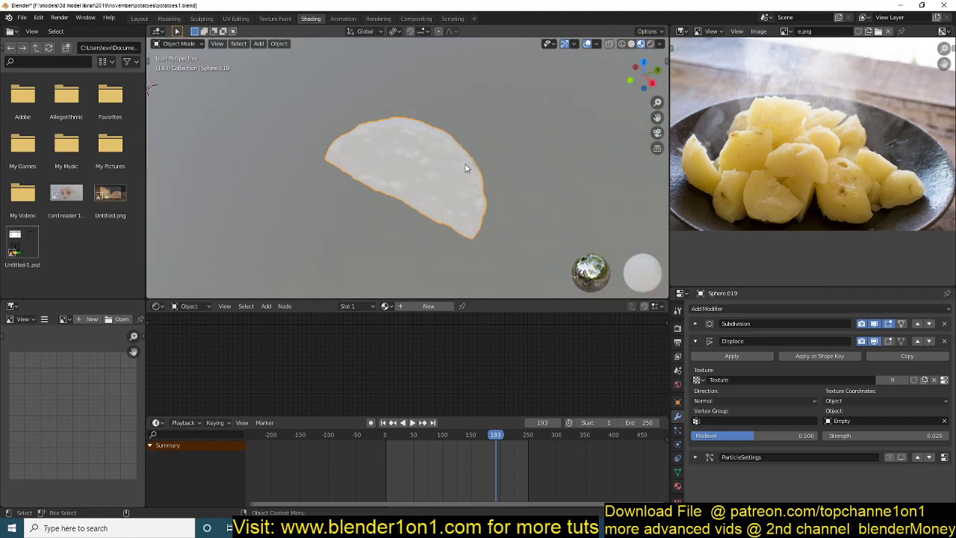
{"action": "middle_click_drag", "start_coordinate": [502, 166], "coordinate": [393, 154]}
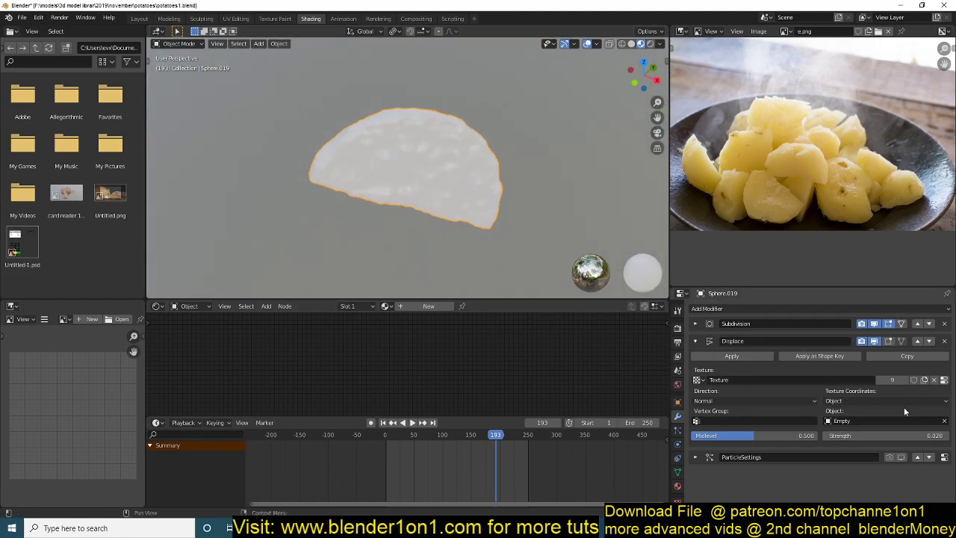
Open the Displace modifier's Clouds texture settings and raise the noise size to 0.70
{"action": "left_click", "coordinate": [944, 380]}
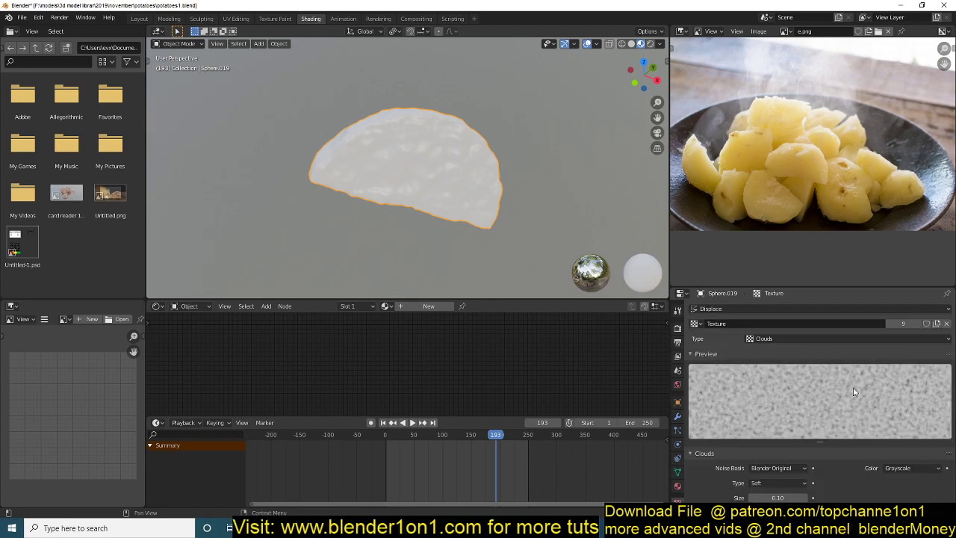
{"action": "scroll", "coordinate": [857, 467], "scroll_direction": "down", "scroll_amount": 2}
{"action": "left_click_drag", "start_coordinate": [781, 453], "coordinate": [787, 452]}
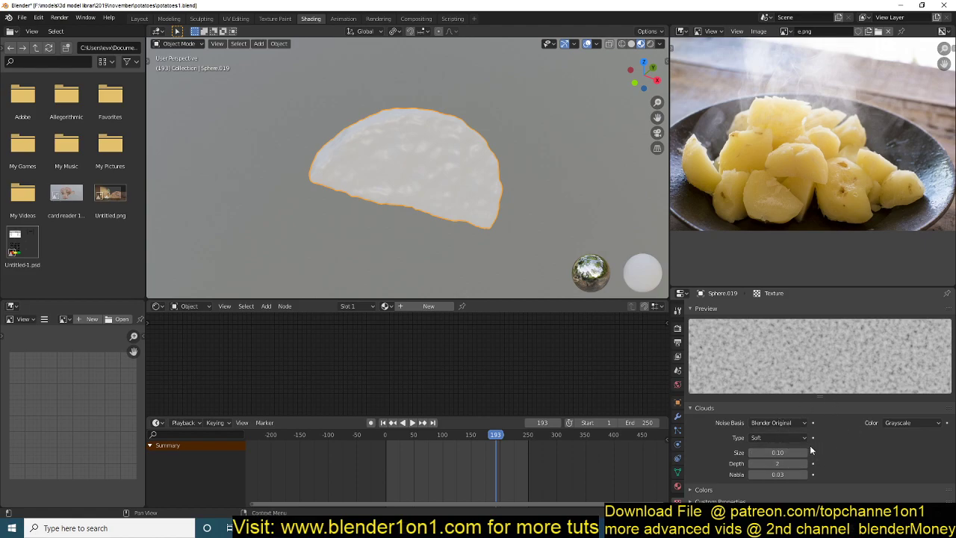
{"action": "left_click_drag", "start_coordinate": [783, 452], "coordinate": [897, 452]}
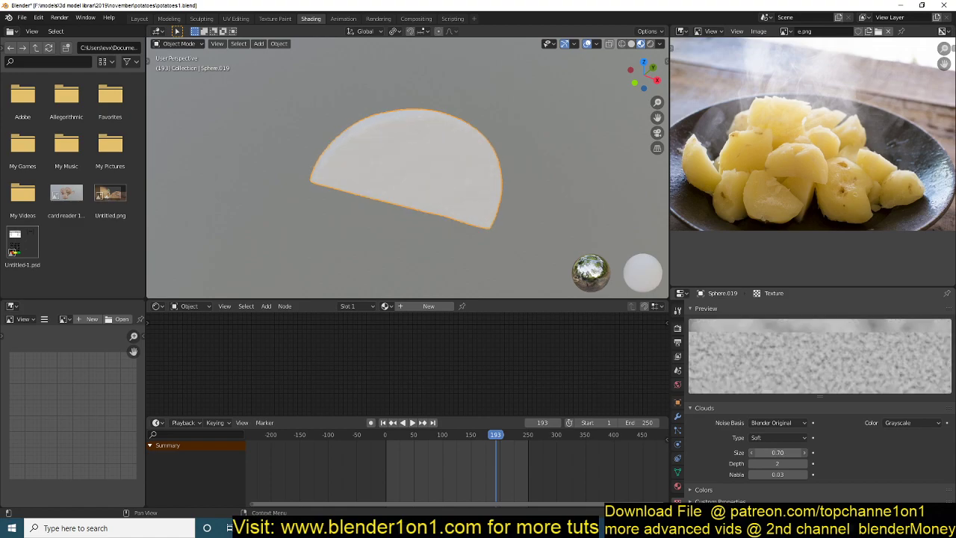
Try a Clouds noise size of 0.35 for the displacement and undo the noise size changes
{"action": "left_click_drag", "start_coordinate": [792, 452], "coordinate": [728, 452]}
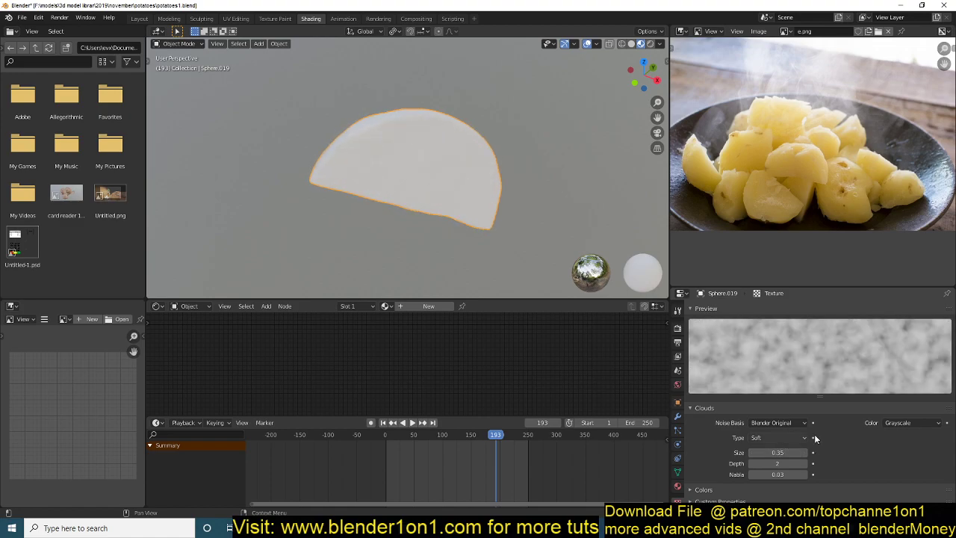
{"action": "key", "text": "ctrl+z"}
{"action": "key", "text": "ctrl+z"}
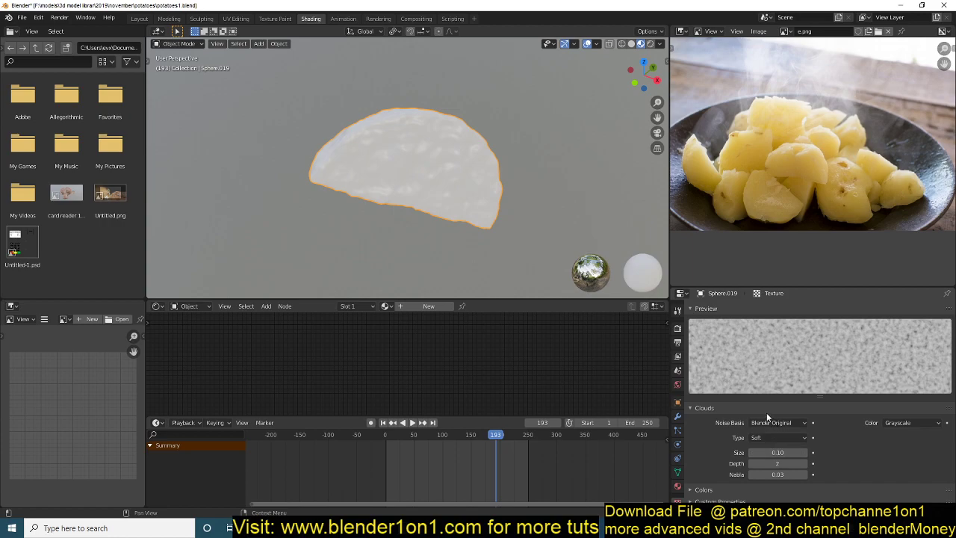
Return to the slice's Displace modifier, try Local texture coordinates, and restore Object coordinates
{"action": "left_click", "coordinate": [678, 417]}
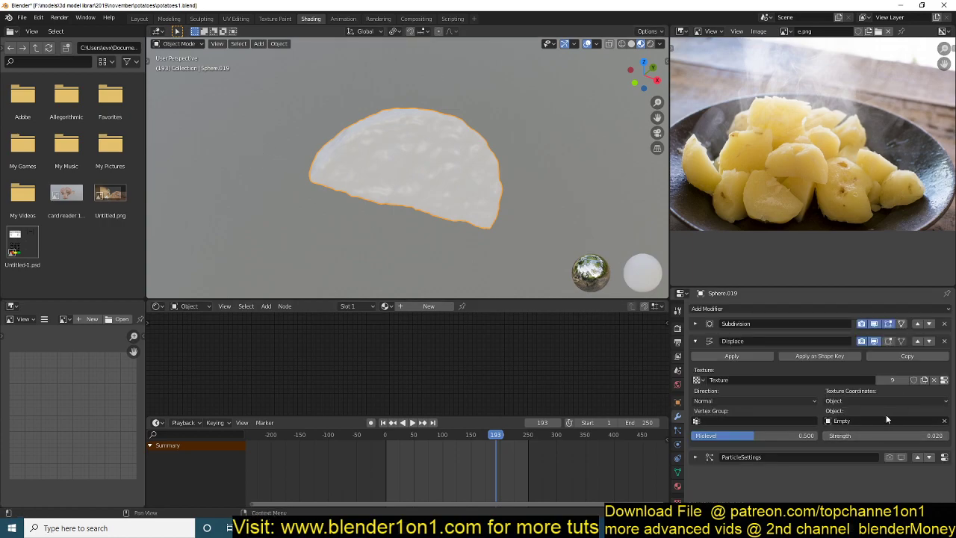
{"action": "left_click", "coordinate": [869, 400]}
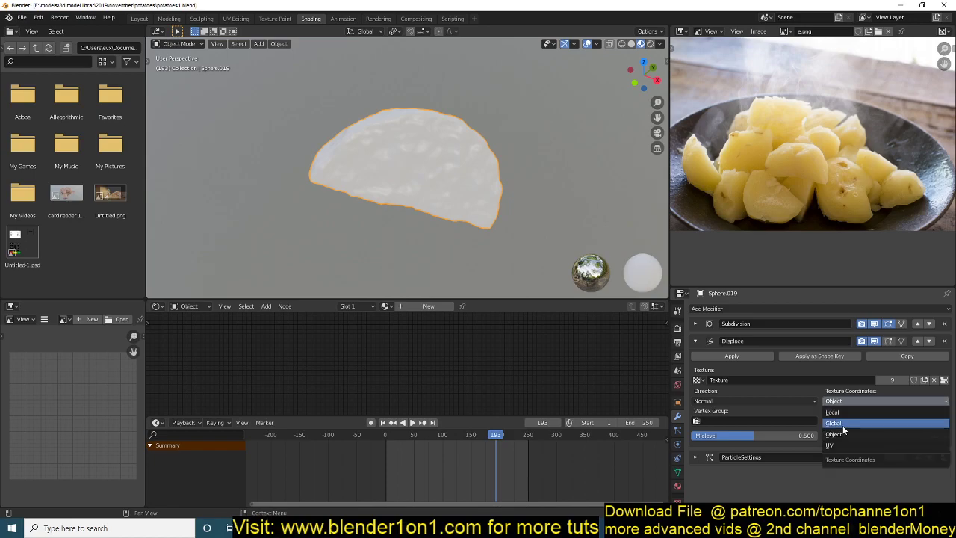
{"action": "left_click", "coordinate": [841, 401]}
{"action": "left_click", "coordinate": [840, 412]}
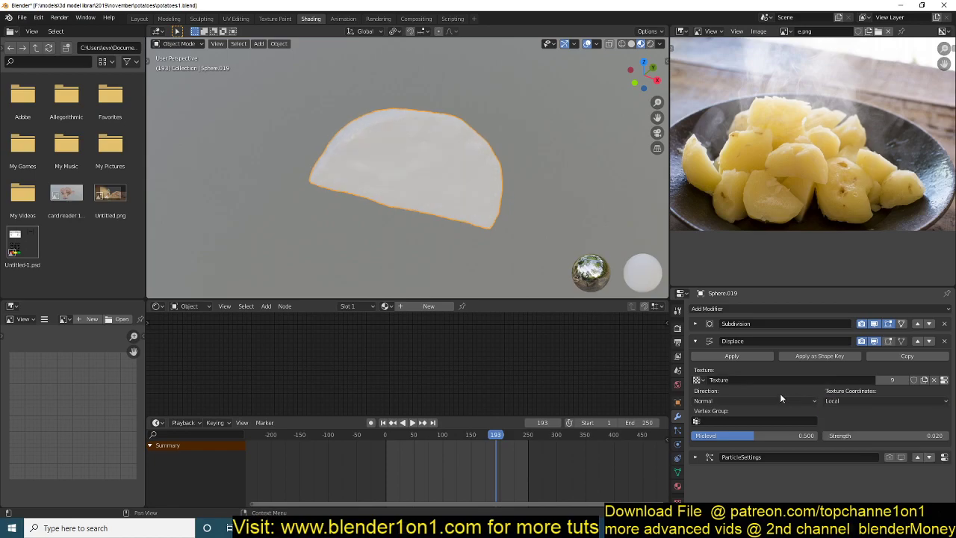
{"action": "left_click", "coordinate": [874, 400]}
{"action": "left_click", "coordinate": [847, 432]}
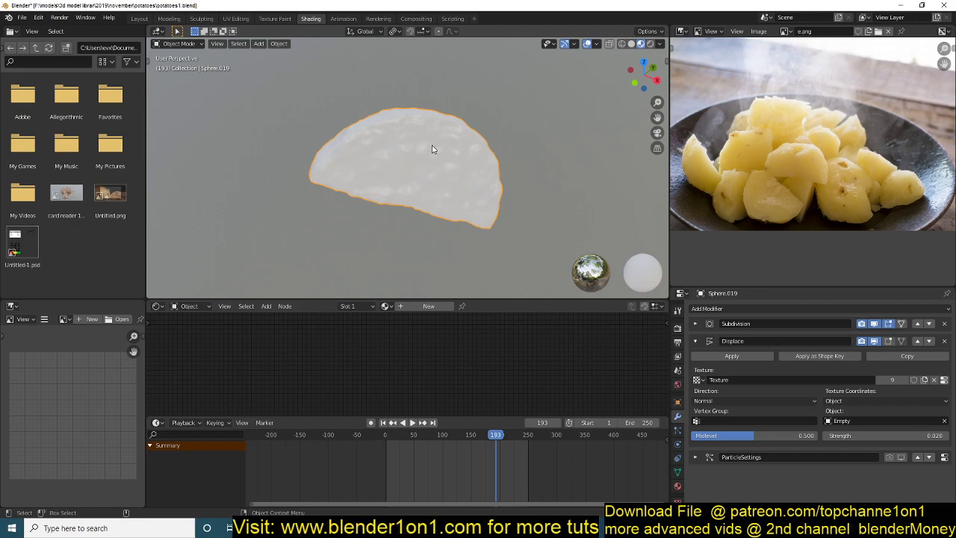
Collapse the slice's Displace settings and turn on the viewport display of its ParticleSettings modifier
{"action": "middle_click_drag", "start_coordinate": [436, 178], "coordinate": [536, 180]}
{"action": "middle_click_drag", "start_coordinate": [436, 149], "coordinate": [459, 157]}
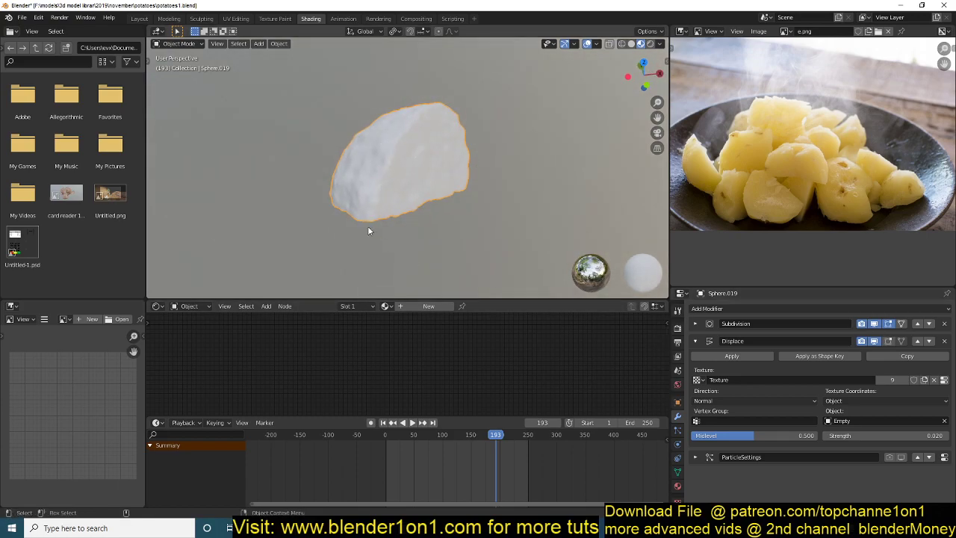
{"action": "left_click", "coordinate": [695, 341]}
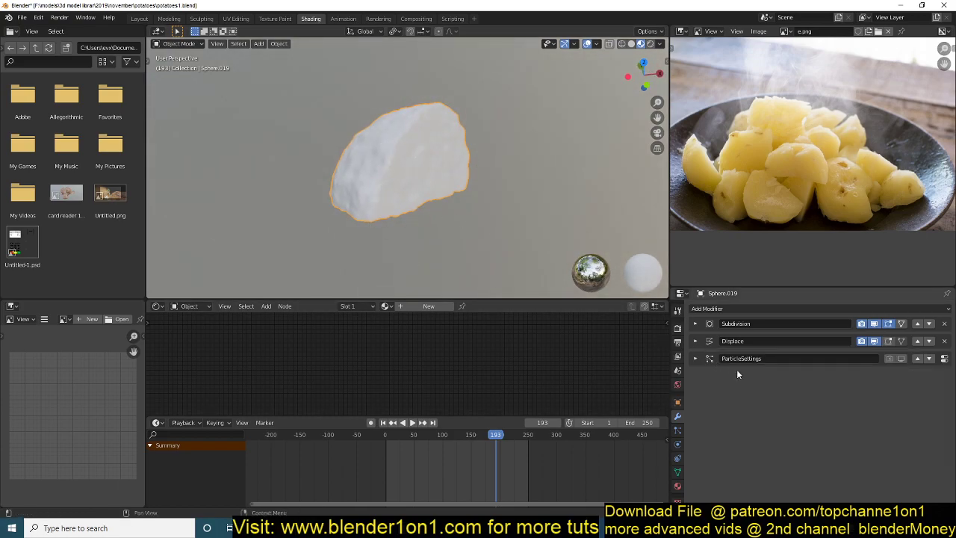
{"action": "left_click", "coordinate": [902, 359]}
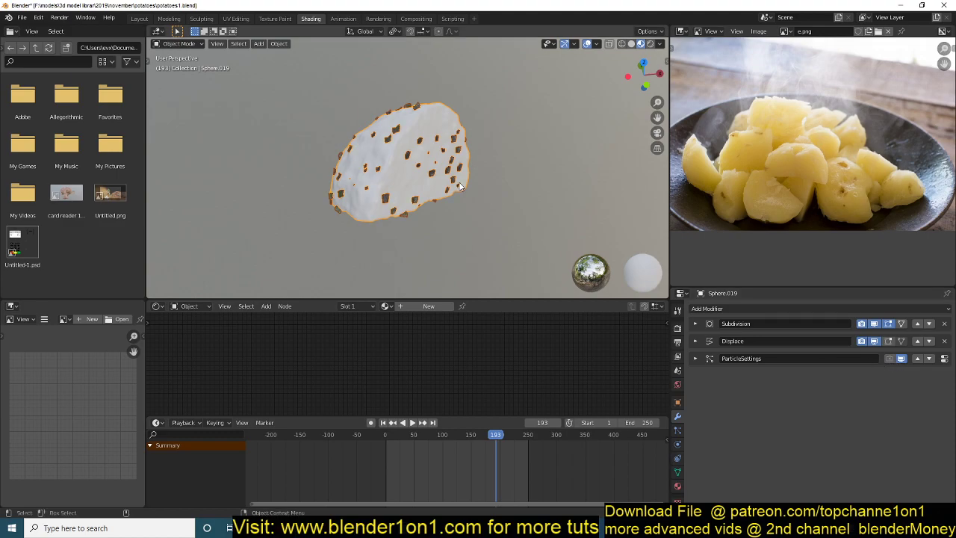
{"action": "scroll", "coordinate": [526, 198], "scroll_direction": "up", "scroll_amount": 3}
{"action": "middle_click_drag", "start_coordinate": [525, 199], "coordinate": [344, 155]}
{"action": "scroll", "coordinate": [397, 149], "scroll_direction": "down", "scroll_amount": 4}
{"action": "right_click", "coordinate": [455, 153], "text": "shift"}
{"action": "key", "text": "shift+a"}
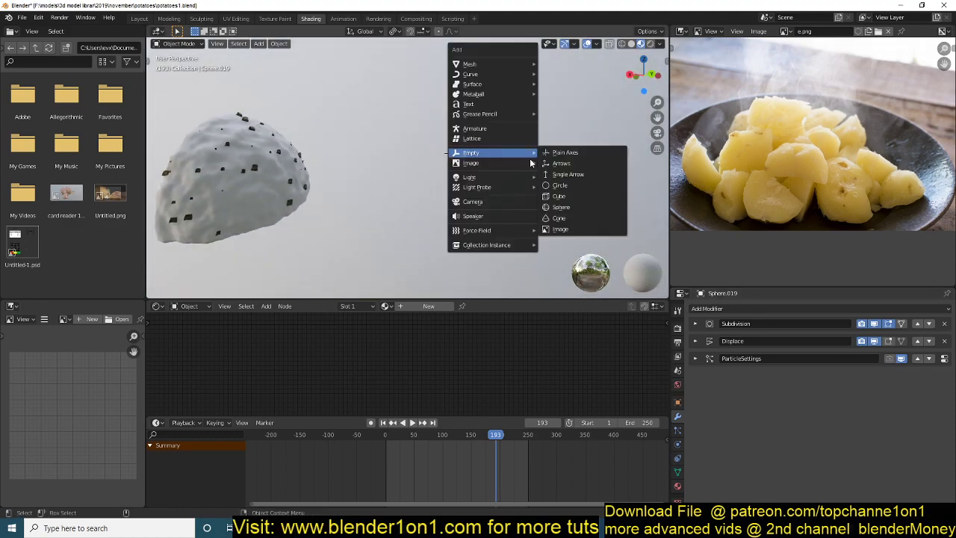
{"action": "left_click", "coordinate": [194, 181]}
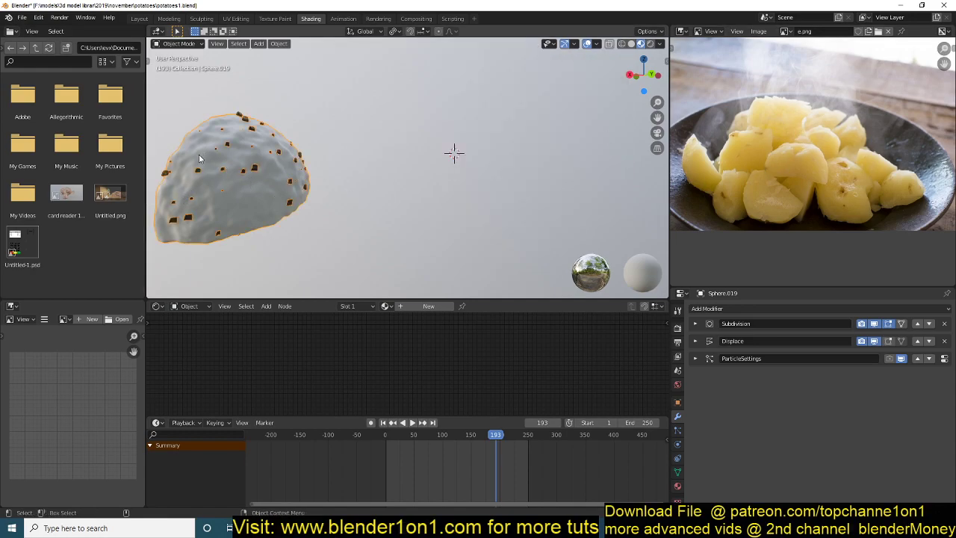
Turn on the render display of the slice's ParticleSettings modifier as well
{"action": "middle_click_drag", "start_coordinate": [359, 175], "coordinate": [439, 149]}
{"action": "middle_click_drag", "start_coordinate": [500, 201], "coordinate": [402, 196], "text": "shift"}
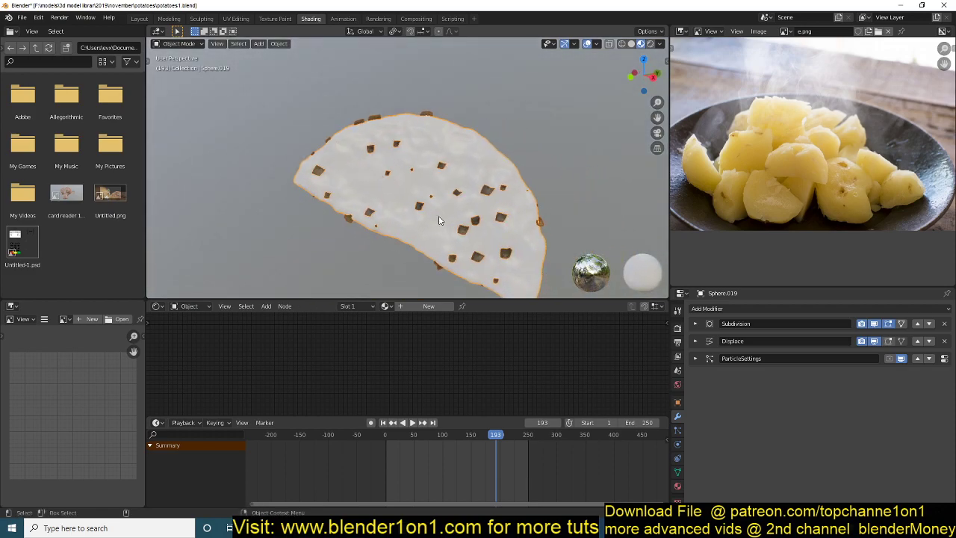
{"action": "left_click", "coordinate": [889, 358]}
{"action": "middle_click_drag", "start_coordinate": [314, 195], "coordinate": [345, 185]}
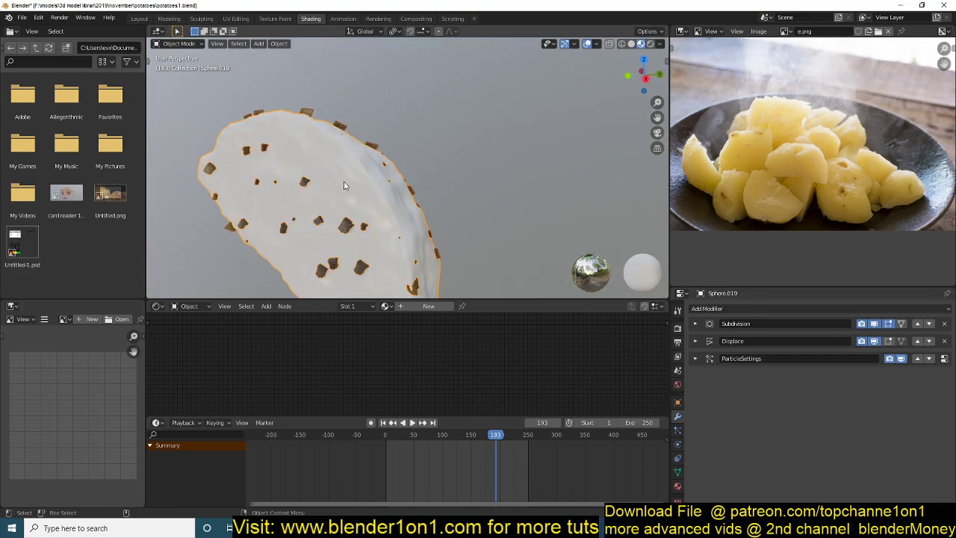
Open the slice's particle settings and review the hair emission and render options, keeping particles rendered as Object
{"action": "left_click", "coordinate": [678, 444]}
{"action": "left_click", "coordinate": [678, 430]}
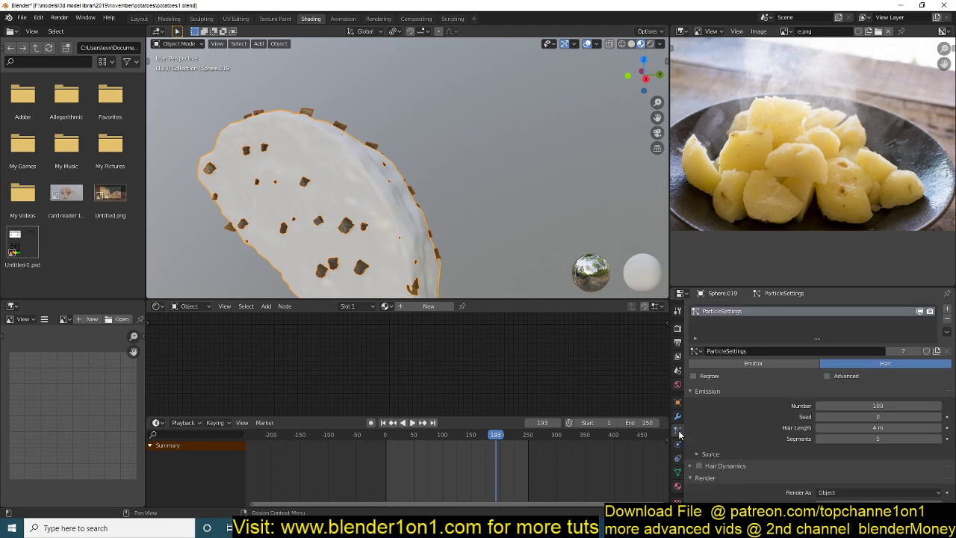
{"action": "scroll", "coordinate": [765, 339], "scroll_direction": "up", "scroll_amount": 2}
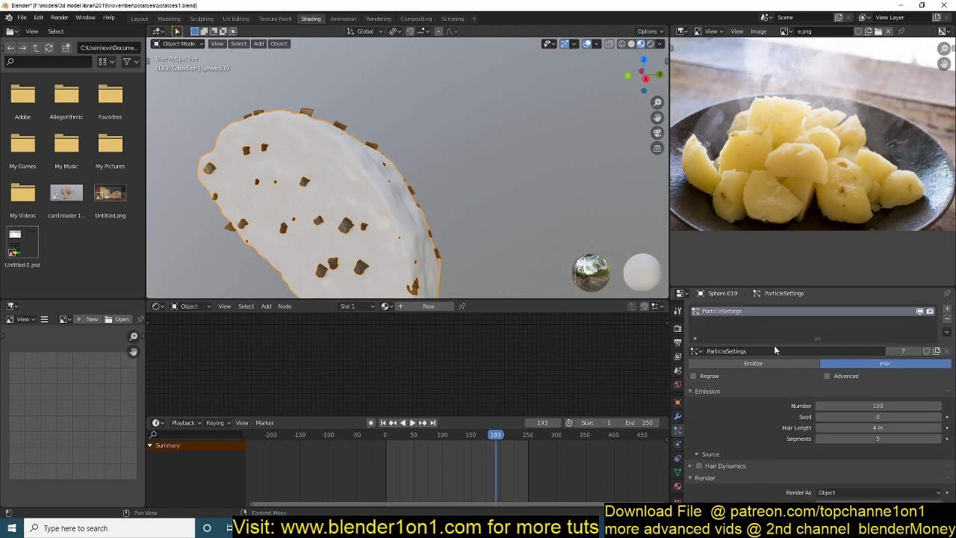
{"action": "scroll", "coordinate": [902, 367], "scroll_direction": "down", "scroll_amount": 3}
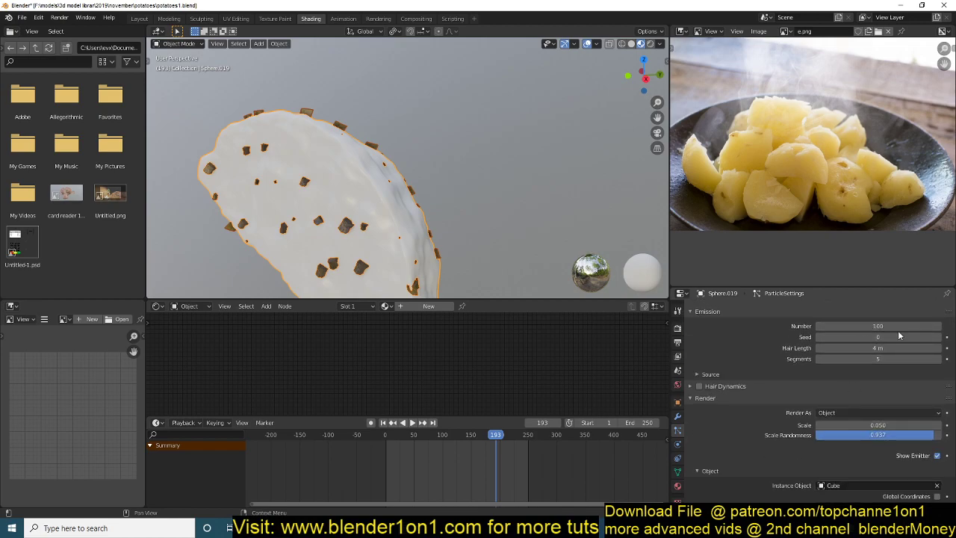
{"action": "scroll", "coordinate": [888, 443], "scroll_direction": "down", "scroll_amount": 5}
{"action": "scroll", "coordinate": [787, 357], "scroll_direction": "up", "scroll_amount": 3}
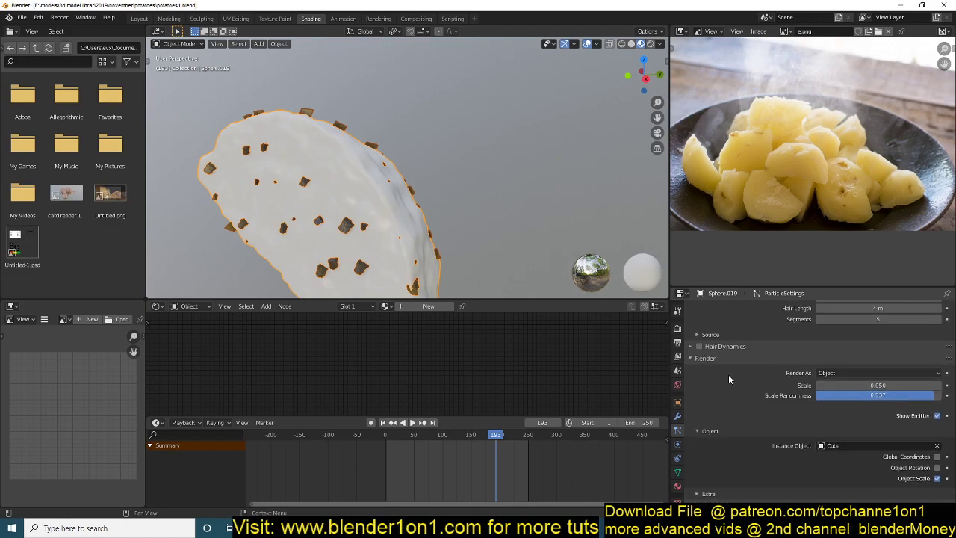
{"action": "left_click", "coordinate": [848, 371]}
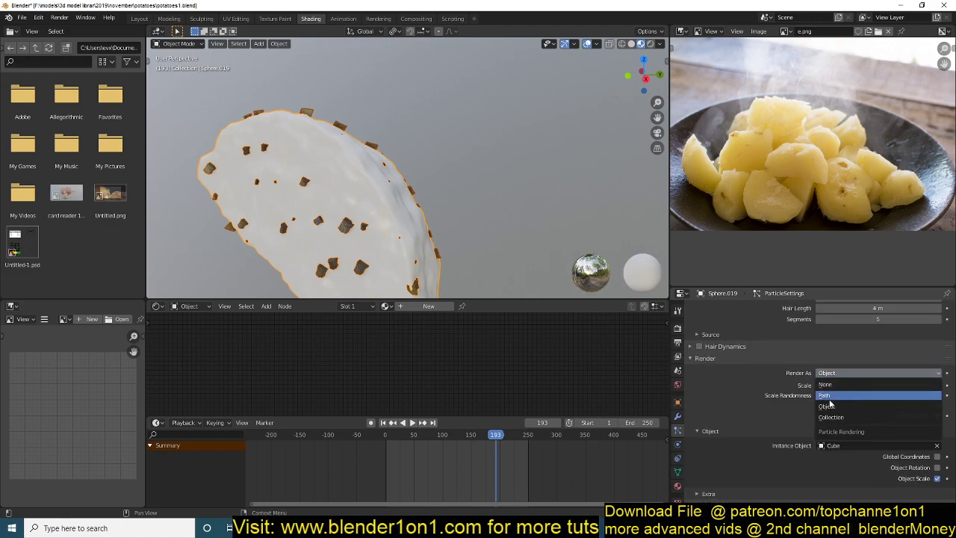
{"action": "left_click", "coordinate": [844, 405]}
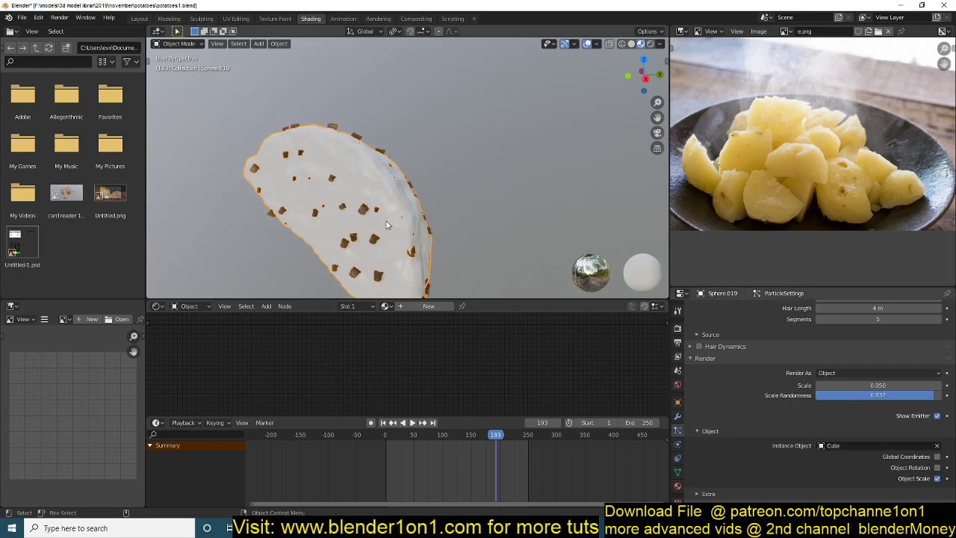
Inspect the scattered particles, open the slice's material settings and bring the other potatoes back into view
{"action": "scroll", "coordinate": [363, 214], "scroll_direction": "up", "scroll_amount": 3}
{"action": "scroll", "coordinate": [366, 125], "scroll_direction": "down", "scroll_amount": 5}
{"action": "middle_click_drag", "start_coordinate": [471, 211], "coordinate": [389, 169]}
{"action": "scroll", "coordinate": [384, 217], "scroll_direction": "up", "scroll_amount": 4}
{"action": "left_click", "coordinate": [376, 162]}
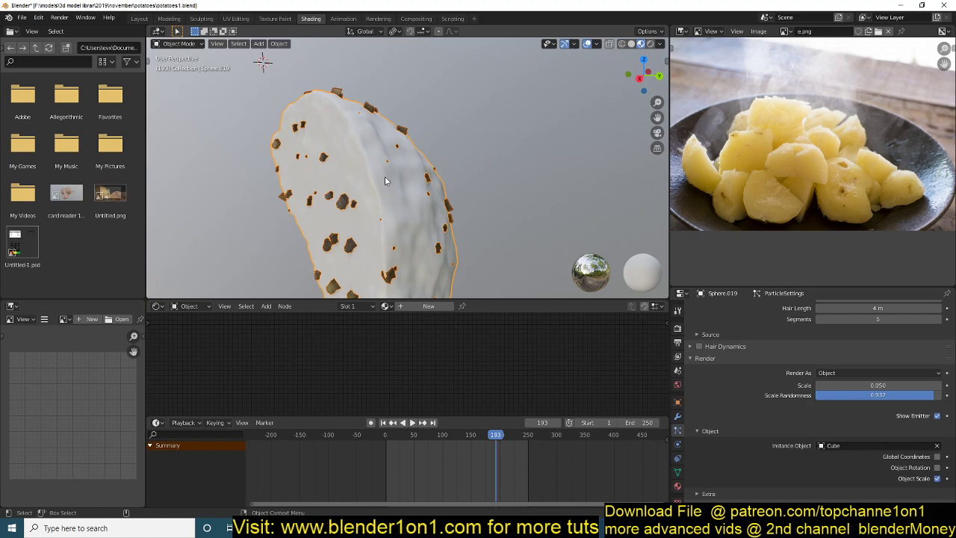
{"action": "middle_click_drag", "start_coordinate": [386, 181], "coordinate": [403, 187]}
{"action": "left_click", "coordinate": [677, 485]}
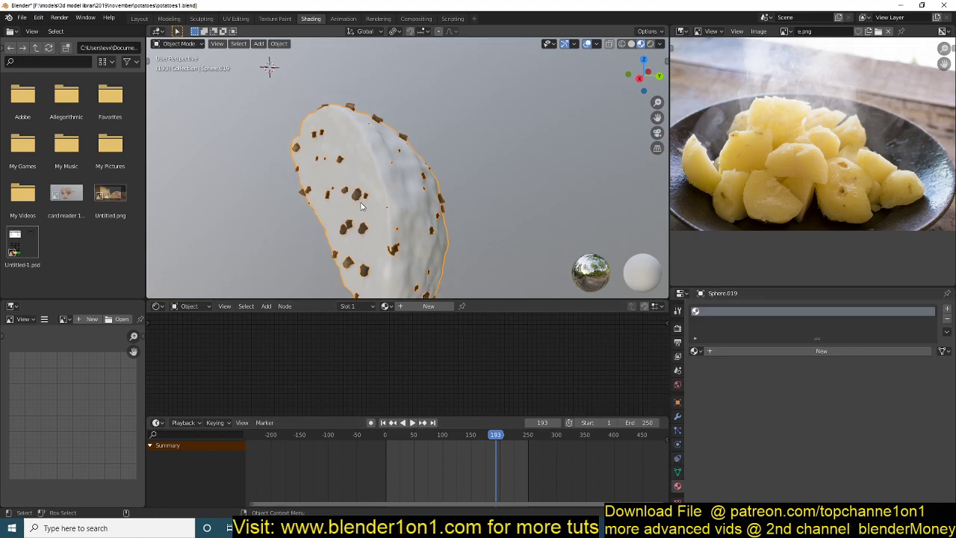
{"action": "key", "text": "alt+h"}
{"action": "middle_click_drag", "start_coordinate": [384, 179], "coordinate": [467, 128]}
{"action": "scroll", "coordinate": [464, 139], "scroll_direction": "down", "scroll_amount": 2}
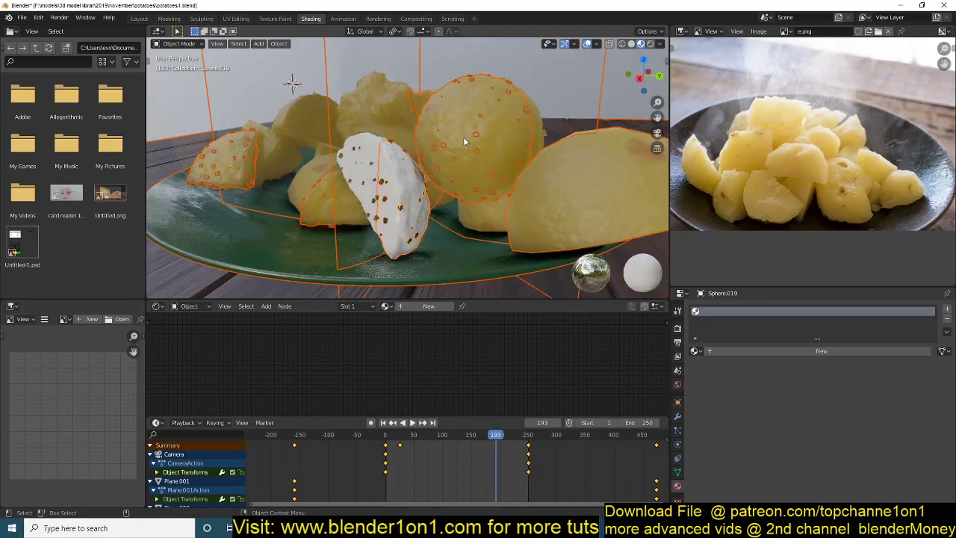
Select the round potato behind the slice, show its modifier stack and collapse its Displace settings
{"action": "left_click", "coordinate": [463, 139]}
{"action": "left_click", "coordinate": [677, 417]}
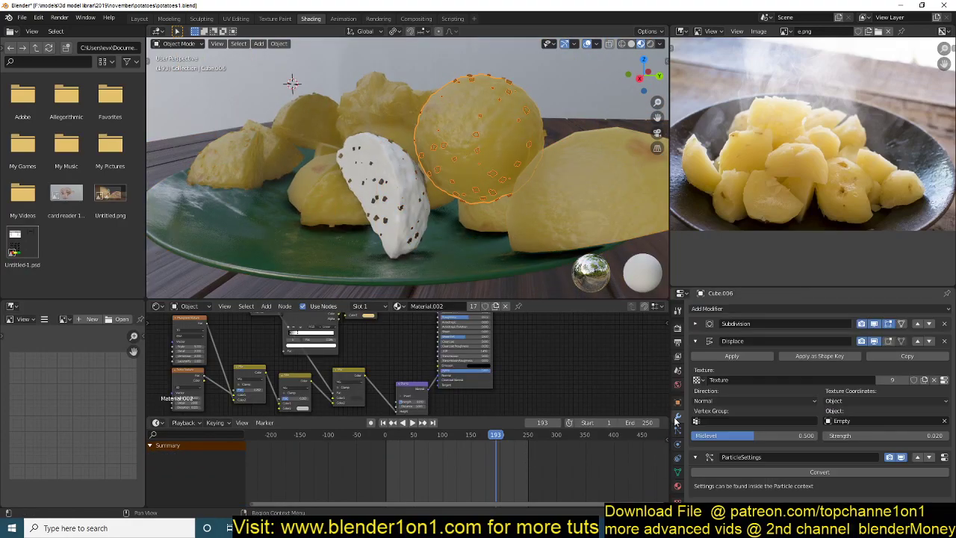
{"action": "left_click", "coordinate": [696, 341]}
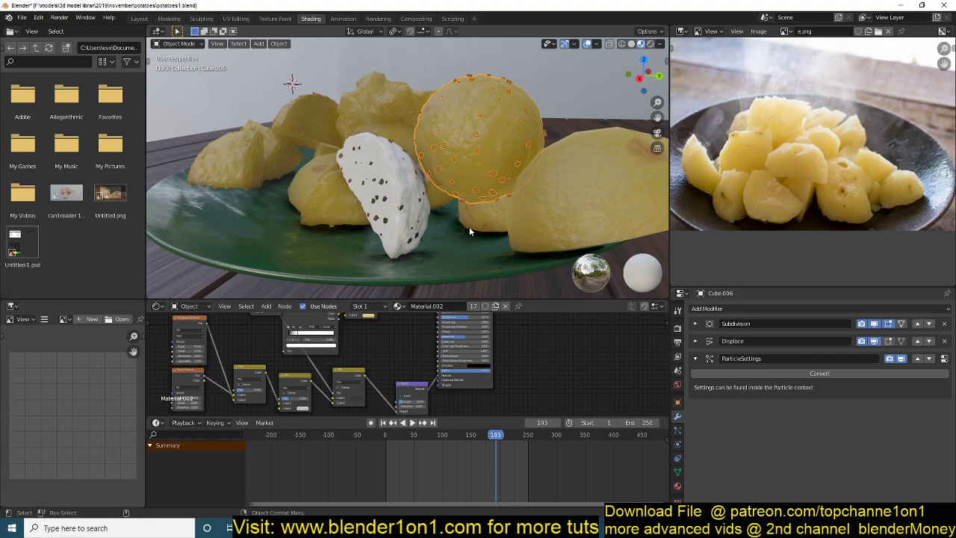
Select the white potato slice and assign the existing Material.002 to it
{"action": "left_click", "coordinate": [416, 200]}
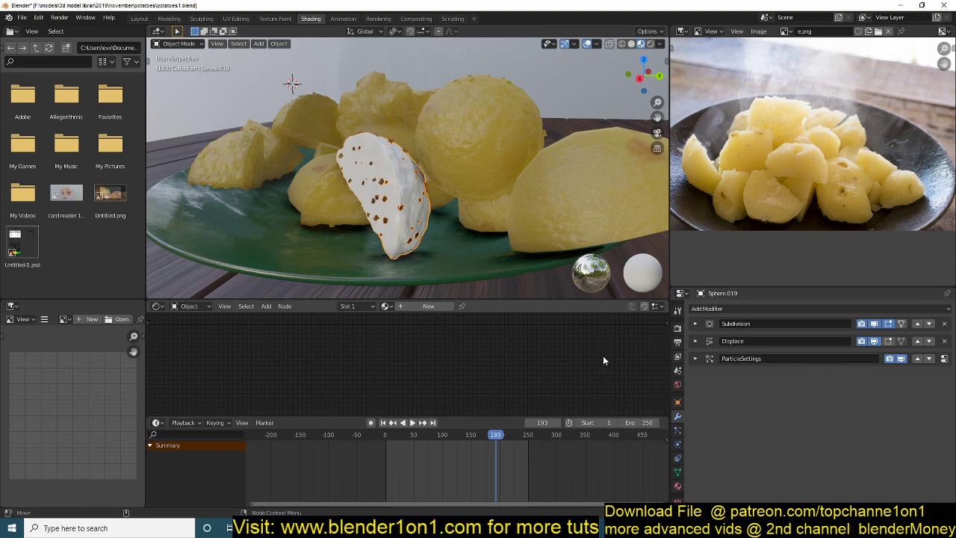
{"action": "left_click", "coordinate": [678, 486]}
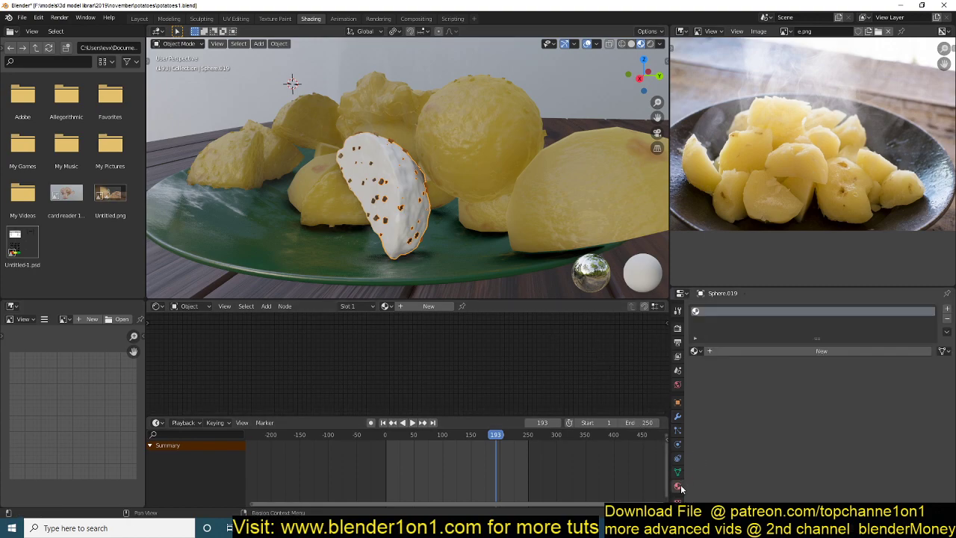
{"action": "left_click", "coordinate": [695, 351]}
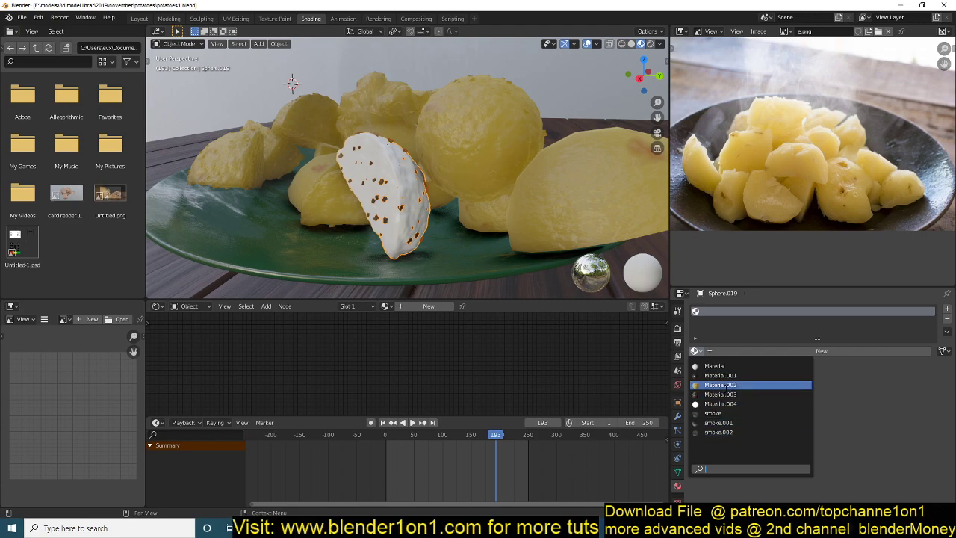
{"action": "left_click", "coordinate": [726, 386]}
{"action": "middle_click_drag", "start_coordinate": [471, 245], "coordinate": [411, 195]}
{"action": "scroll", "coordinate": [423, 208], "scroll_direction": "up", "scroll_amount": 1}
{"action": "left_click", "coordinate": [358, 203]}
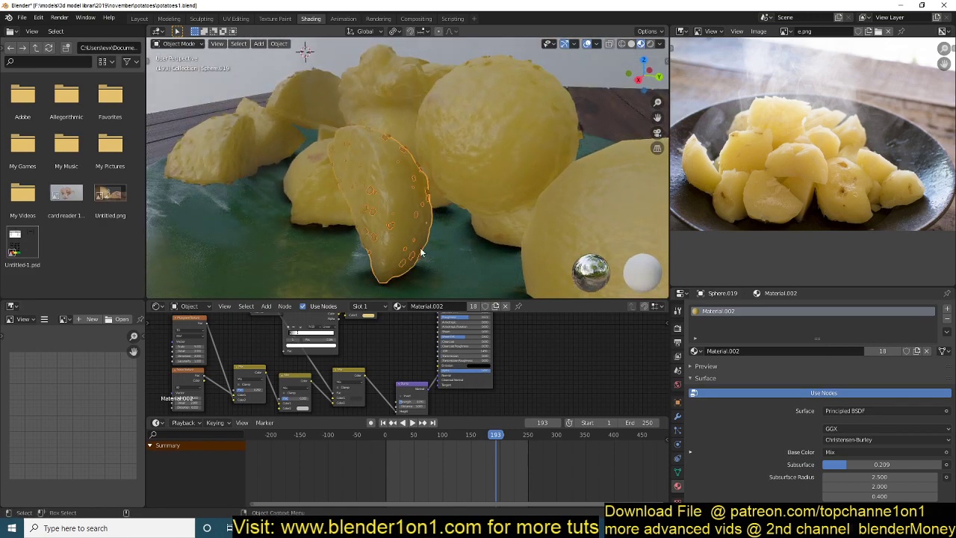
Move the Principled BSDF and Material Output nodes of Material.002 farther away from the other nodes and clear the selection
{"action": "scroll", "coordinate": [256, 339], "scroll_direction": "down", "scroll_amount": 6}
{"action": "middle_click_drag", "start_coordinate": [256, 339], "coordinate": [188, 399]}
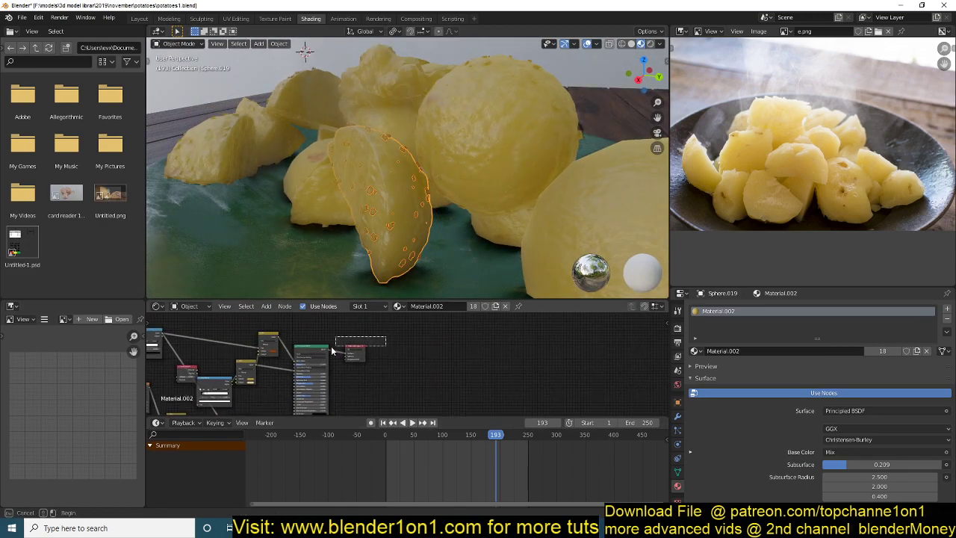
{"action": "left_click_drag", "start_coordinate": [293, 372], "coordinate": [411, 371]}
{"action": "key", "text": "alt+a"}
{"action": "scroll", "coordinate": [500, 165], "scroll_direction": "up", "scroll_amount": 1}
{"action": "middle_click_drag", "start_coordinate": [363, 207], "coordinate": [402, 197]}
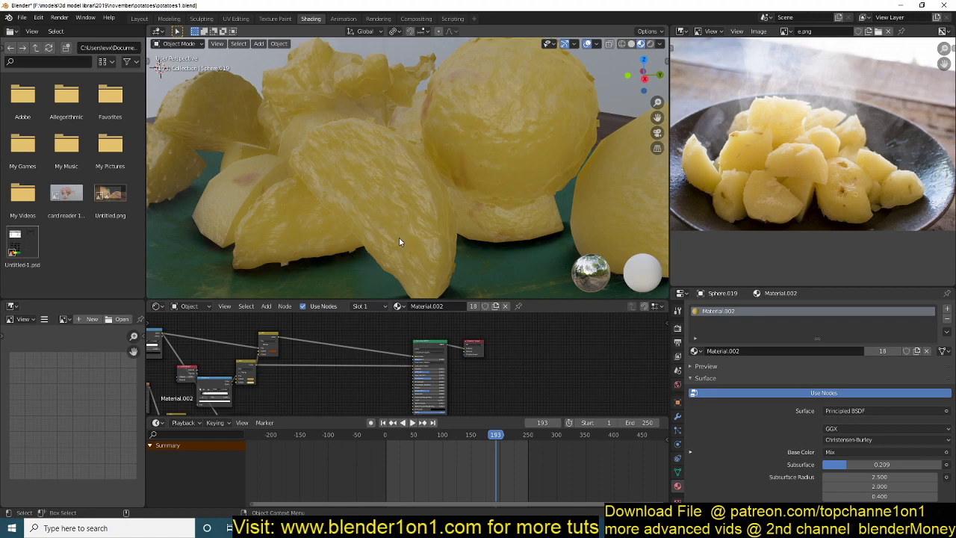
Examine the texture and Mix nodes that feed the Bump node in Material.002
{"action": "middle_click_drag", "start_coordinate": [252, 364], "coordinate": [411, 403]}
{"action": "scroll", "coordinate": [411, 404], "scroll_direction": "up", "scroll_amount": 4}
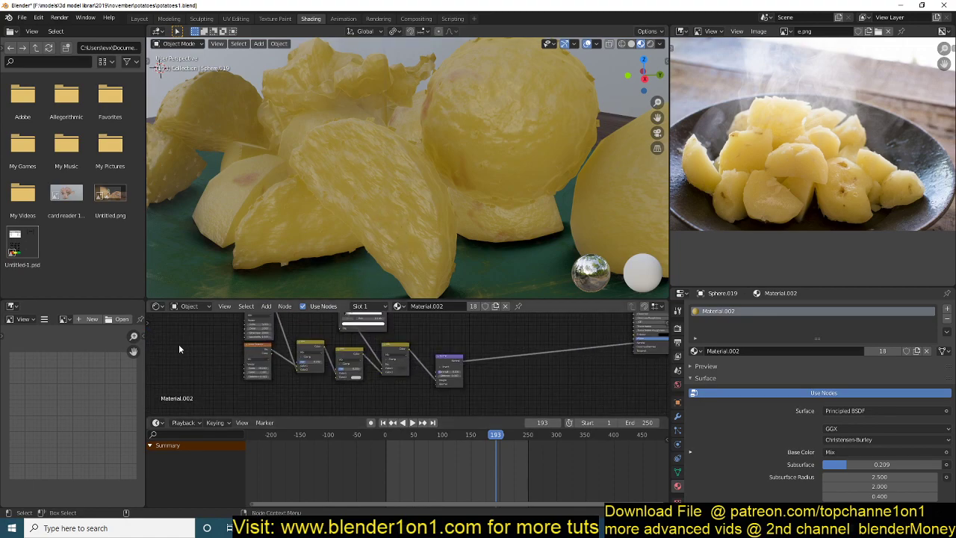
{"action": "middle_click_drag", "start_coordinate": [179, 349], "coordinate": [187, 387]}
{"action": "left_click_drag", "start_coordinate": [182, 347], "coordinate": [227, 400]}
{"action": "middle_click_drag", "start_coordinate": [258, 369], "coordinate": [301, 343]}
{"action": "scroll", "coordinate": [296, 345], "scroll_direction": "up", "scroll_amount": 4}
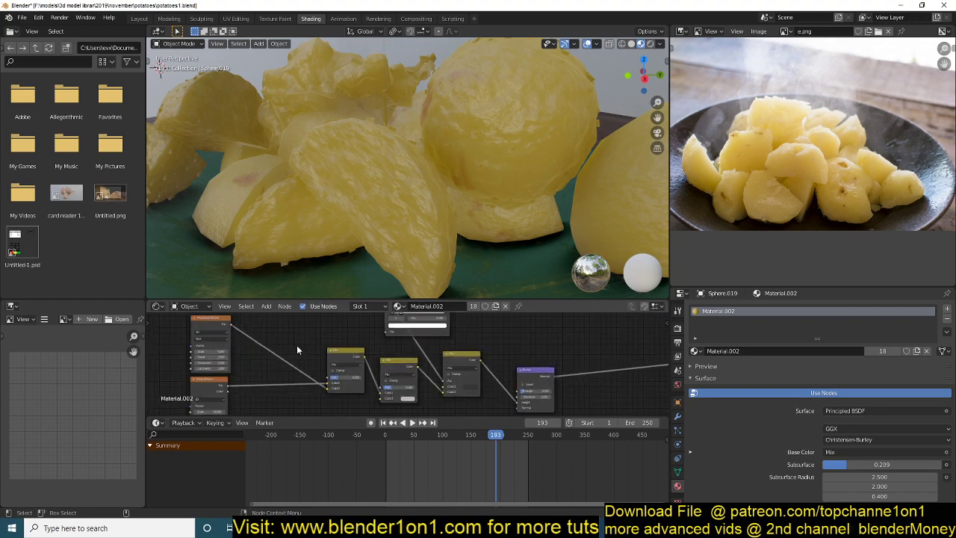
{"action": "left_click", "coordinate": [207, 328]}
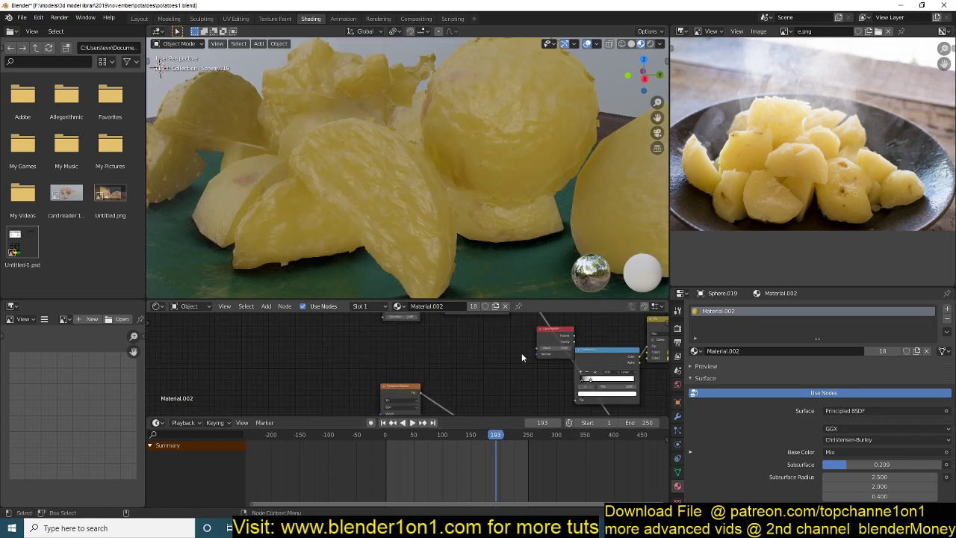
Review how the bump nodes connect to the Principled BSDF and inspect the slice's surface from the other side
{"action": "scroll", "coordinate": [521, 356], "scroll_direction": "down", "scroll_amount": 6}
{"action": "middle_click_drag", "start_coordinate": [496, 359], "coordinate": [400, 366]}
{"action": "scroll", "coordinate": [387, 357], "scroll_direction": "down", "scroll_amount": 4}
{"action": "scroll", "coordinate": [387, 358], "scroll_direction": "up", "scroll_amount": 5}
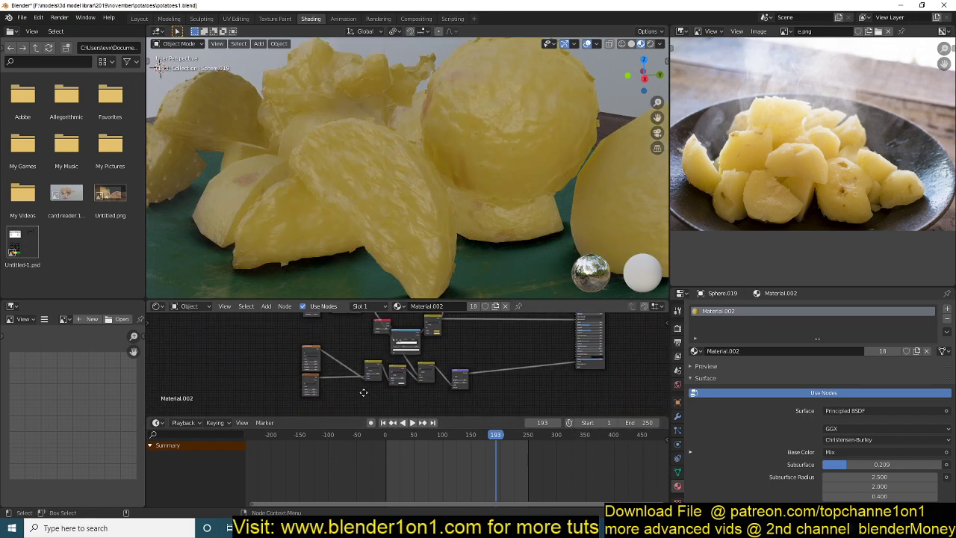
{"action": "middle_click_drag", "start_coordinate": [350, 397], "coordinate": [310, 387]}
{"action": "scroll", "coordinate": [317, 367], "scroll_direction": "down", "scroll_amount": 6}
{"action": "middle_click_drag", "start_coordinate": [408, 173], "coordinate": [426, 214]}
{"action": "middle_click_drag", "start_coordinate": [487, 166], "coordinate": [521, 156]}
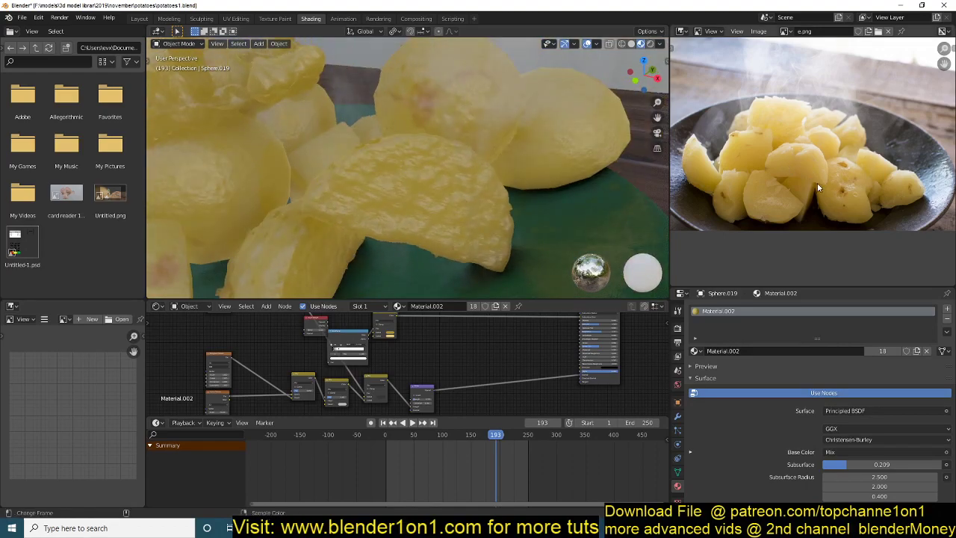
Move the first Mix node of the bump chain closer to its Musgrave and Noise Texture inputs and box-select those two texture nodes
{"action": "scroll", "coordinate": [817, 183], "scroll_direction": "up", "scroll_amount": 3}
{"action": "scroll", "coordinate": [406, 112], "scroll_direction": "down", "scroll_amount": 5}
{"action": "middle_click_drag", "start_coordinate": [406, 111], "coordinate": [453, 240]}
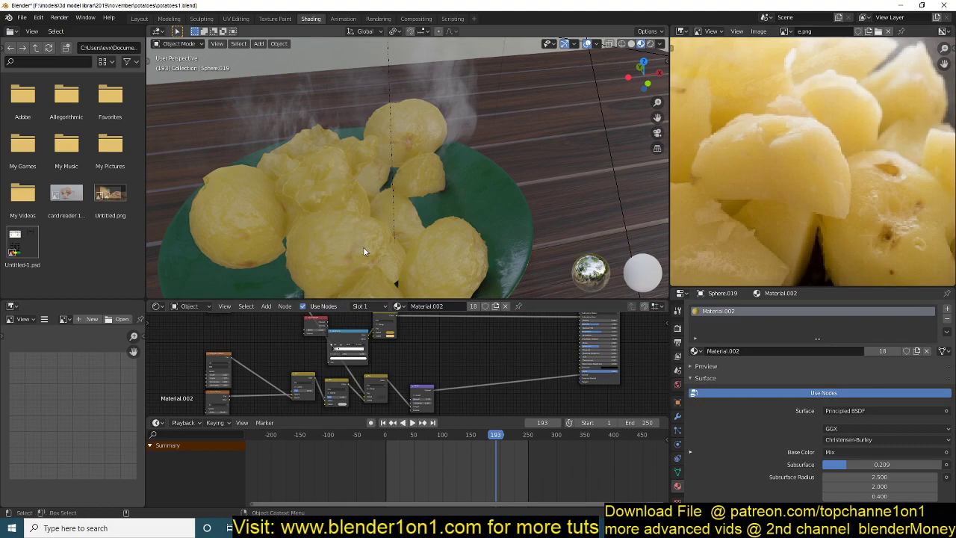
{"action": "scroll", "coordinate": [287, 384], "scroll_direction": "down", "scroll_amount": 1}
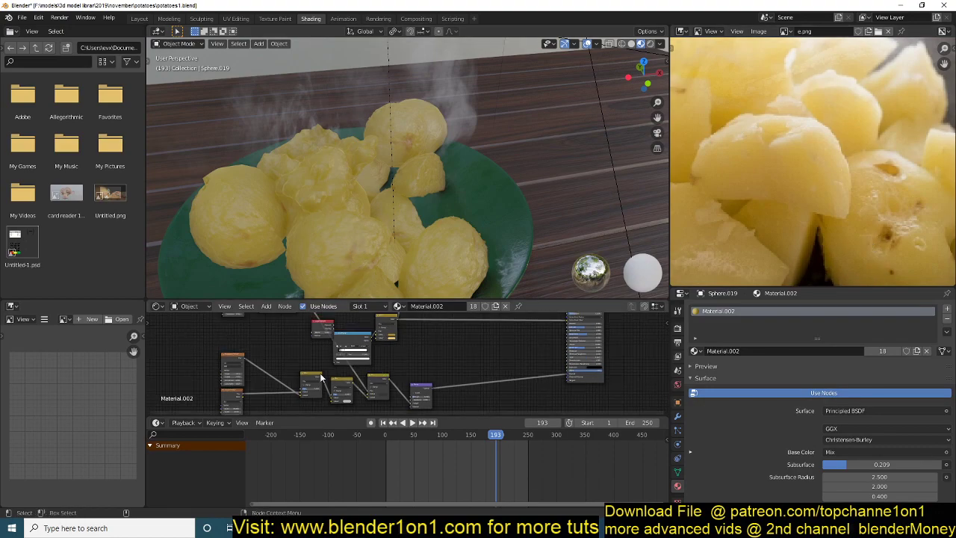
{"action": "scroll", "coordinate": [287, 384], "scroll_direction": "up", "scroll_amount": 5}
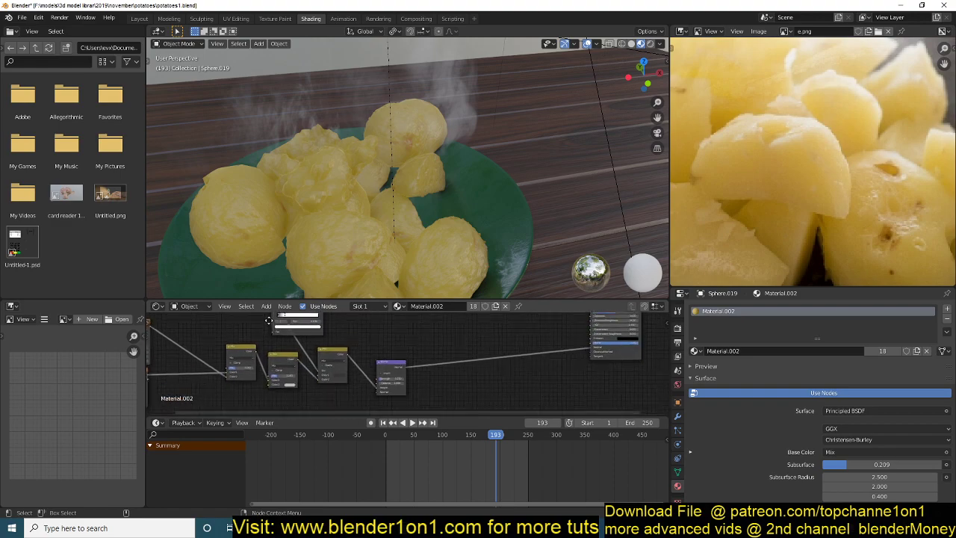
{"action": "middle_click_drag", "start_coordinate": [207, 361], "coordinate": [381, 361]}
{"action": "middle_click_drag", "start_coordinate": [158, 340], "coordinate": [278, 346]}
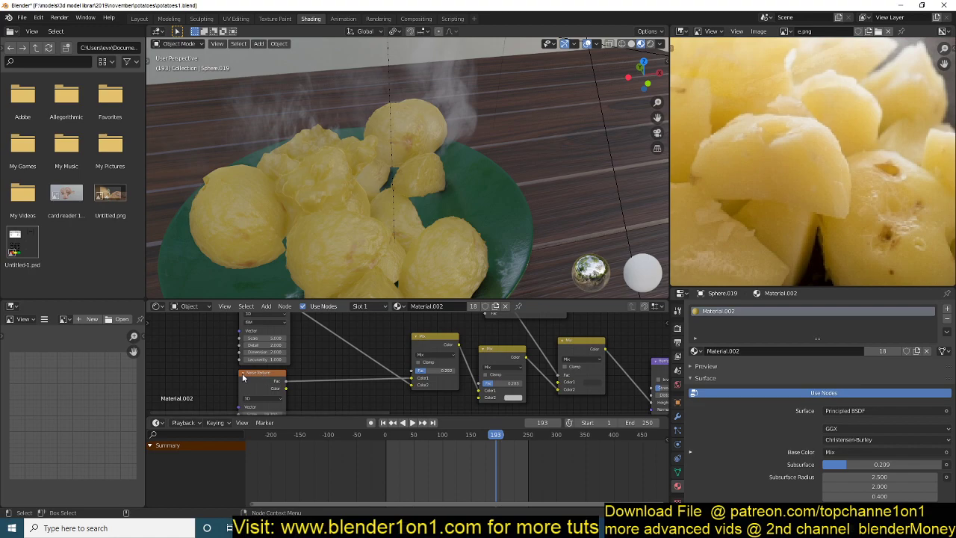
{"action": "scroll", "coordinate": [317, 367], "scroll_direction": "right", "scroll_amount": 1, "text": "ctrl"}
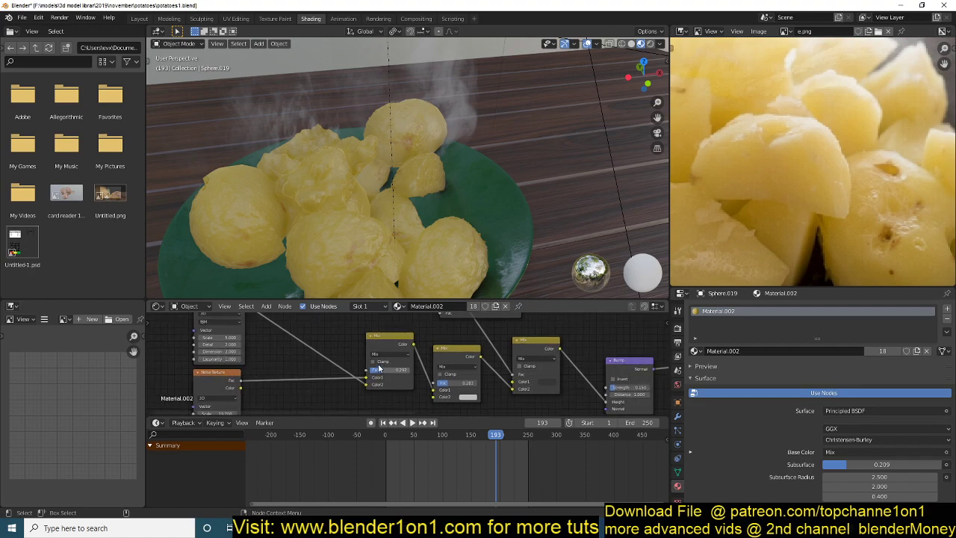
{"action": "left_click_drag", "start_coordinate": [393, 347], "coordinate": [319, 349]}
{"action": "left_click_drag", "start_coordinate": [166, 331], "coordinate": [241, 383]}
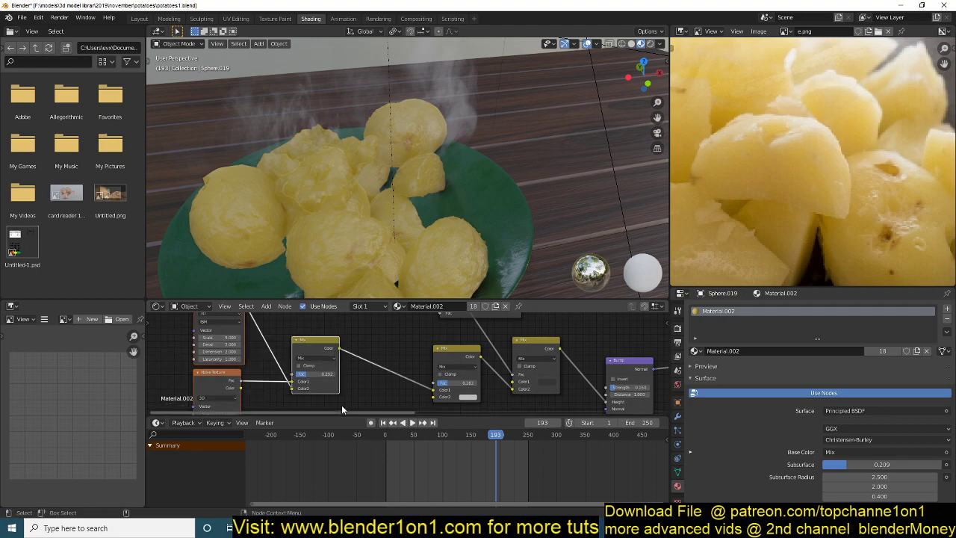
Adjust the Fac of the middle Mix node in the bump chain, trying values up to 0.650, while inspecting a potato's surface up close
{"action": "middle_click_drag", "start_coordinate": [419, 354], "coordinate": [367, 350]}
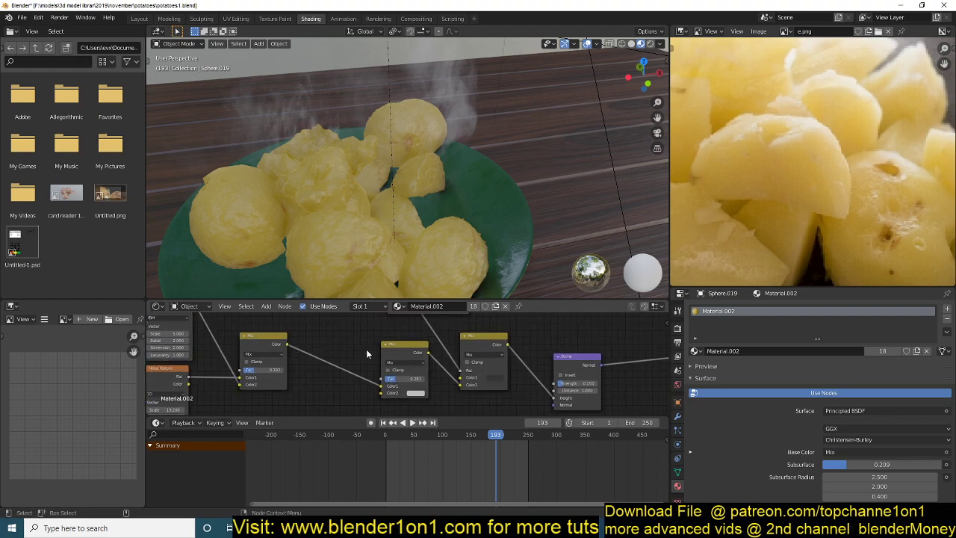
{"action": "left_click", "coordinate": [394, 351]}
{"action": "scroll", "coordinate": [376, 360], "scroll_direction": "up", "scroll_amount": 2}
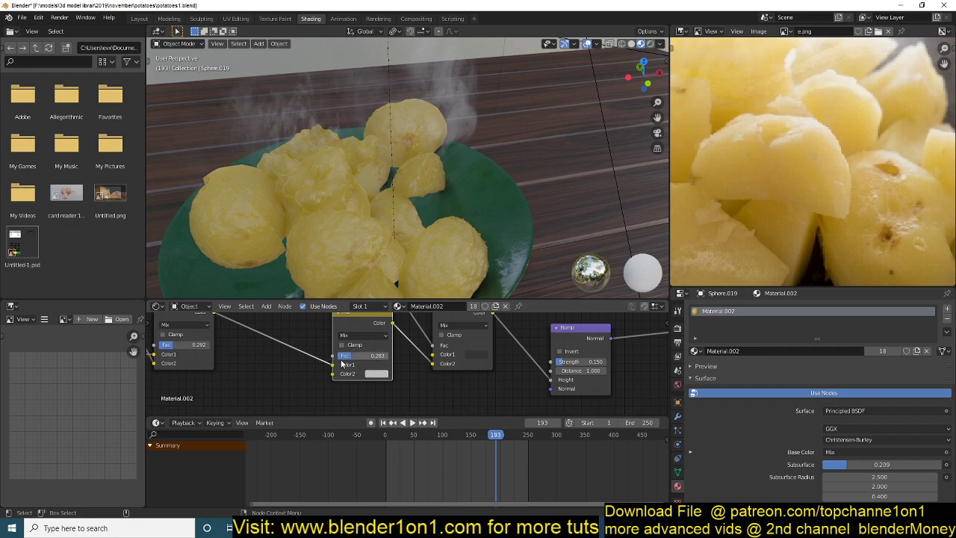
{"action": "left_click_drag", "start_coordinate": [351, 355], "coordinate": [374, 356]}
{"action": "scroll", "coordinate": [361, 205], "scroll_direction": "up", "scroll_amount": 3}
{"action": "middle_click_drag", "start_coordinate": [361, 205], "coordinate": [396, 169]}
{"action": "scroll", "coordinate": [389, 193], "scroll_direction": "up", "scroll_amount": 3}
{"action": "scroll", "coordinate": [396, 169], "scroll_direction": "up", "scroll_amount": 2}
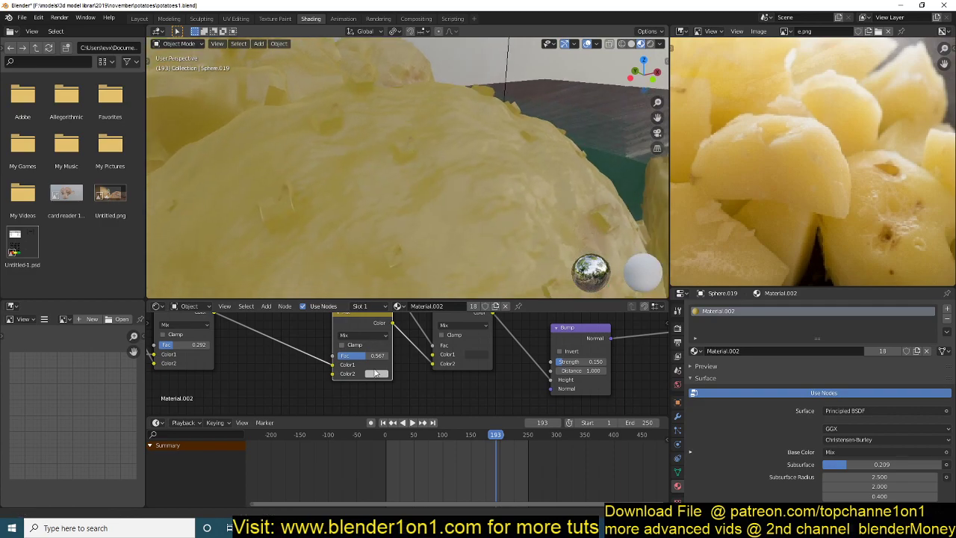
{"action": "mouse_move", "coordinate": [369, 358]}
{"action": "left_mouse_down"}
{"action": "mouse_move", "coordinate": [383, 357]}
{"action": "mouse_move", "coordinate": [355, 357]}
{"action": "left_mouse_up"}
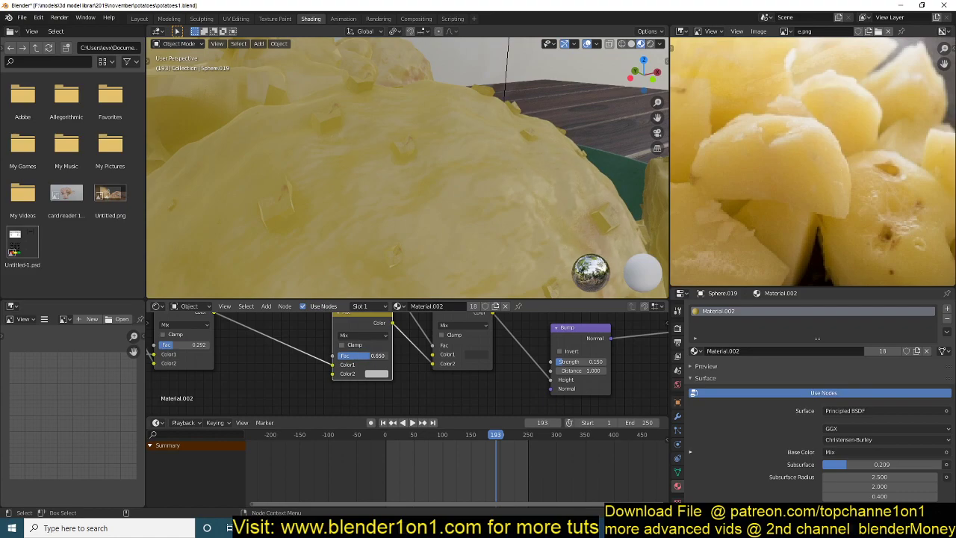
{"action": "middle_click_drag", "start_coordinate": [415, 380], "coordinate": [408, 412]}
{"action": "left_click_drag", "start_coordinate": [370, 389], "coordinate": [360, 388]}
Preview the upper Noise Texture and its ColorRamp by themselves on the potatoes to compare the stain mask
{"action": "scroll", "coordinate": [363, 386], "scroll_direction": "down", "scroll_amount": 4}
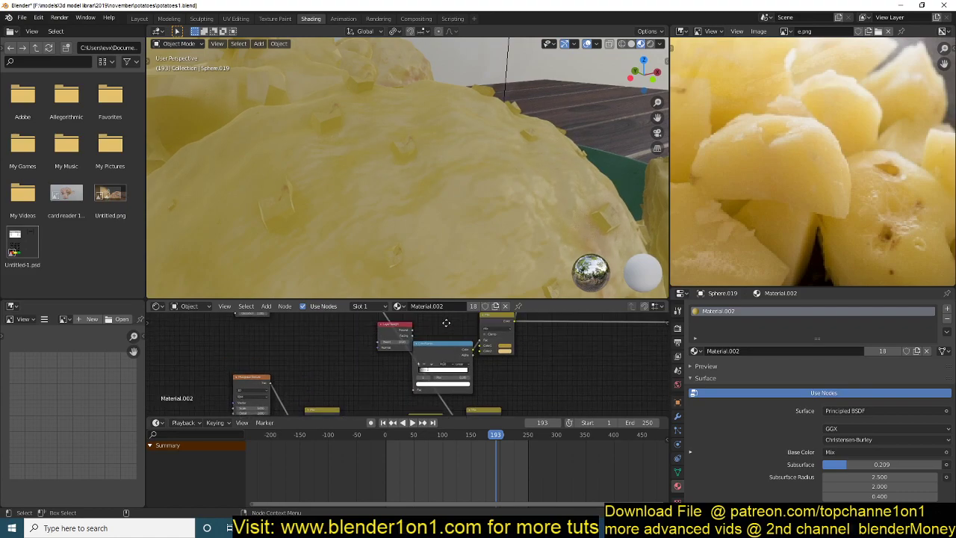
{"action": "middle_click_drag", "start_coordinate": [425, 415], "coordinate": [459, 475]}
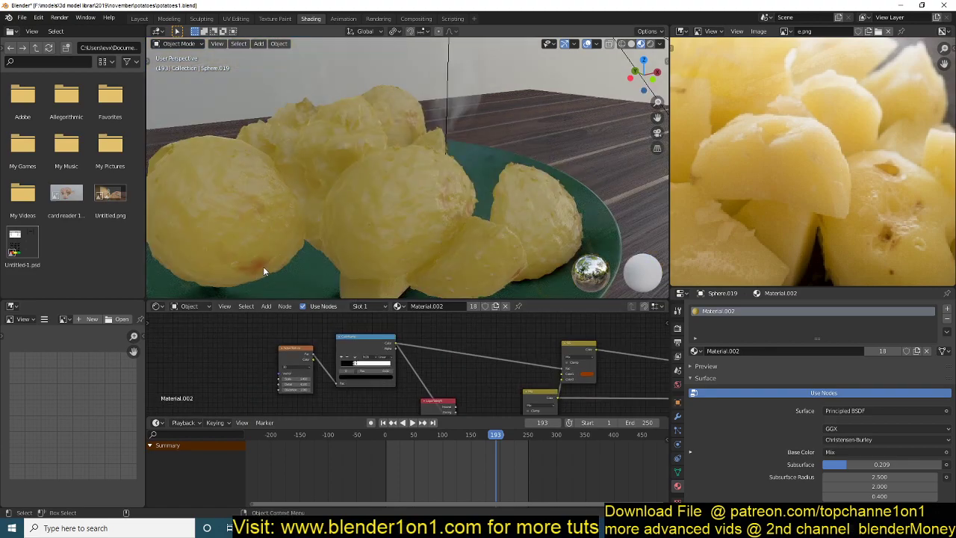
{"action": "scroll", "coordinate": [269, 359], "scroll_direction": "up", "scroll_amount": 2}
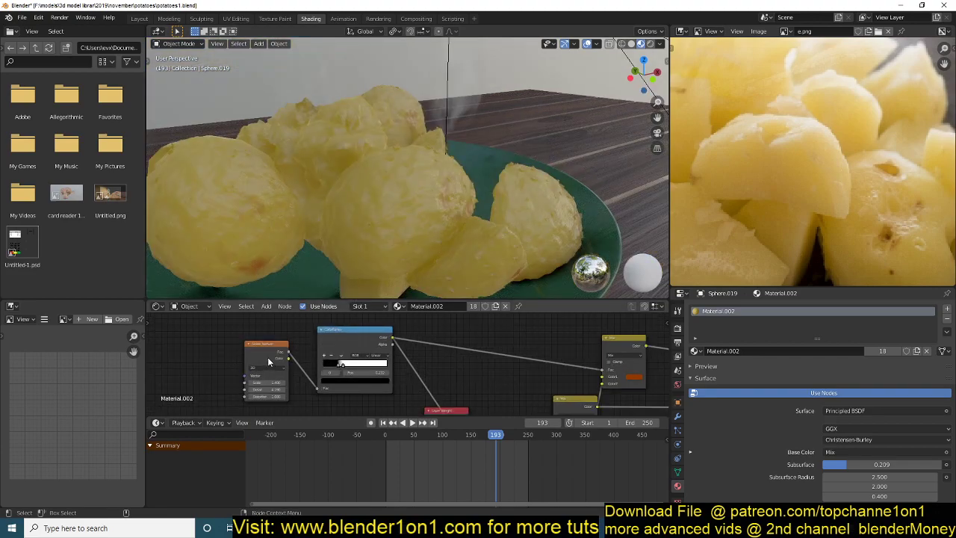
{"action": "left_click", "coordinate": [266, 357], "text": "ctrl+shift"}
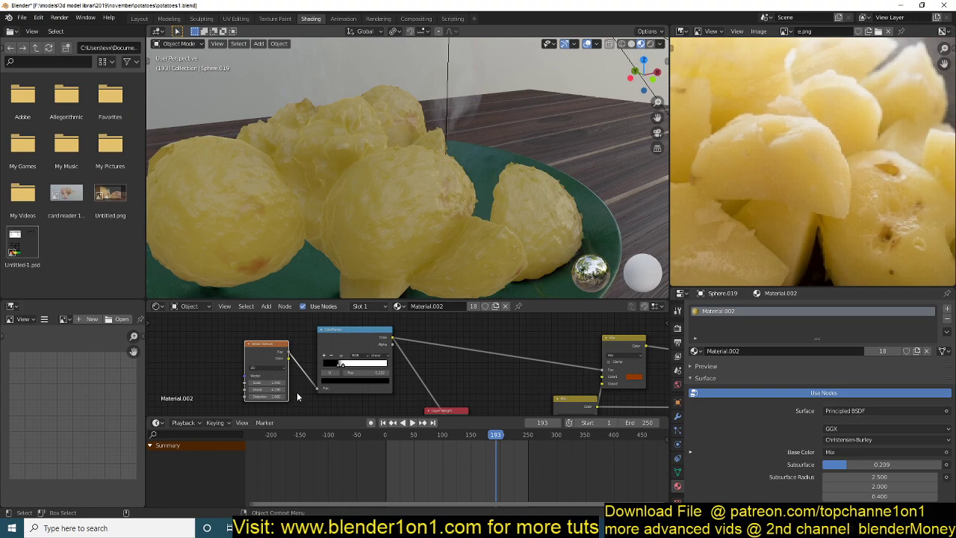
{"action": "left_click", "coordinate": [367, 337], "text": "ctrl+shift"}
{"action": "middle_click_drag", "start_coordinate": [250, 265], "coordinate": [280, 266]}
{"action": "left_click", "coordinate": [276, 355], "text": "ctrl+shift"}
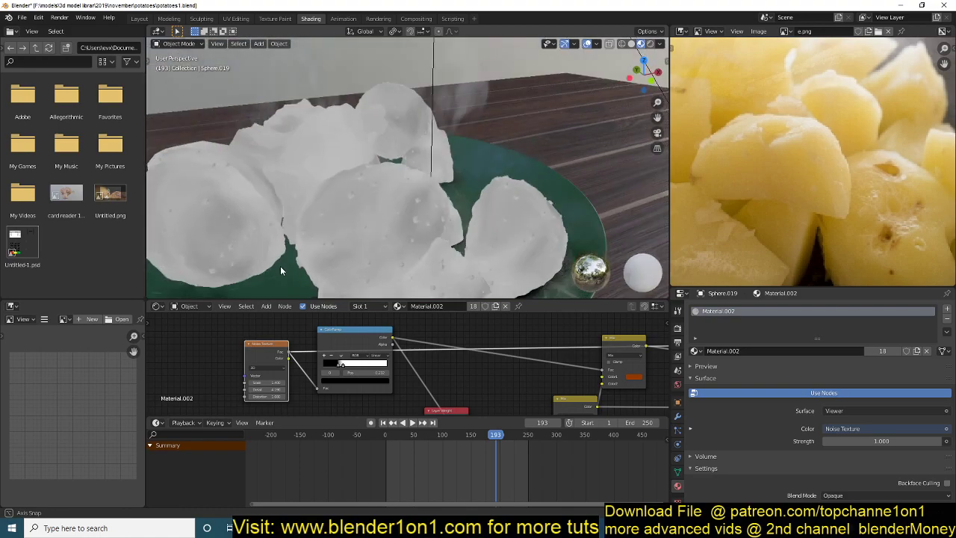
{"action": "left_click", "coordinate": [349, 338], "text": "ctrl+shift"}
{"action": "middle_click_drag", "start_coordinate": [228, 388], "coordinate": [272, 388]}
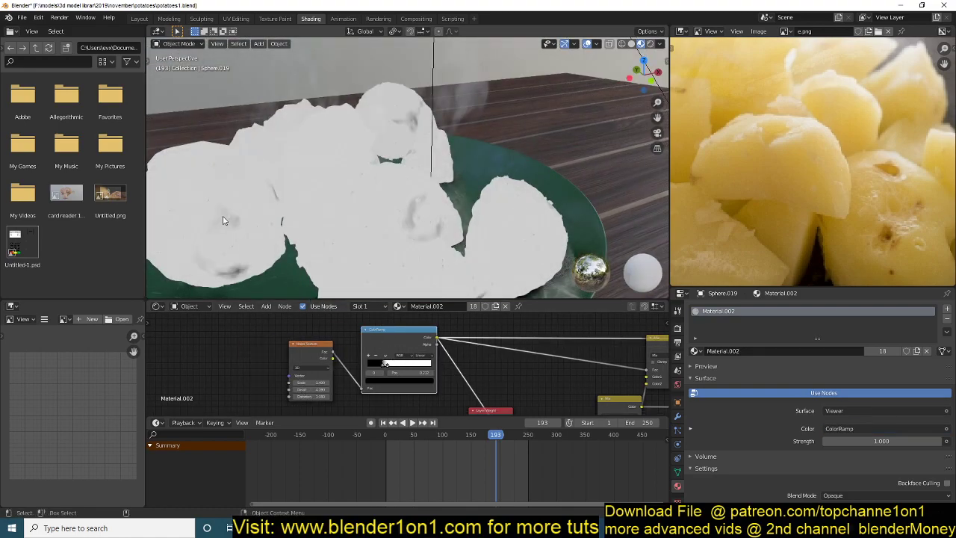
Shift the white stop of the stain mask's ColorRamp away from the black stop to enlarge the dark patches
{"action": "scroll", "coordinate": [223, 220], "scroll_direction": "up", "scroll_amount": 2}
{"action": "middle_click_drag", "start_coordinate": [235, 216], "coordinate": [273, 227]}
{"action": "mouse_move", "coordinate": [379, 366]}
{"action": "left_mouse_down"}
{"action": "mouse_move", "coordinate": [414, 364]}
{"action": "mouse_move", "coordinate": [390, 364]}
{"action": "left_mouse_up"}
{"action": "middle_click_drag", "start_coordinate": [394, 262], "coordinate": [428, 246]}
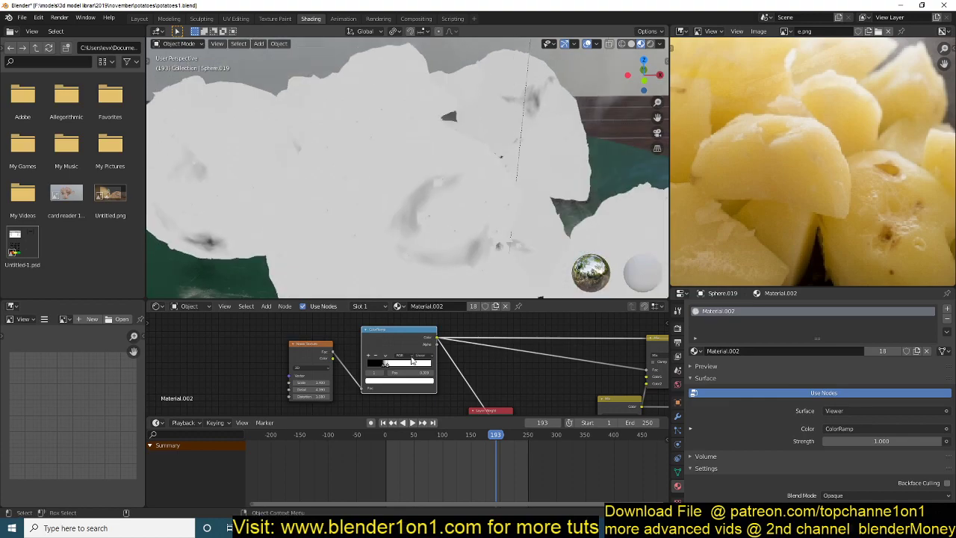
{"action": "left_click_drag", "start_coordinate": [387, 366], "coordinate": [395, 367]}
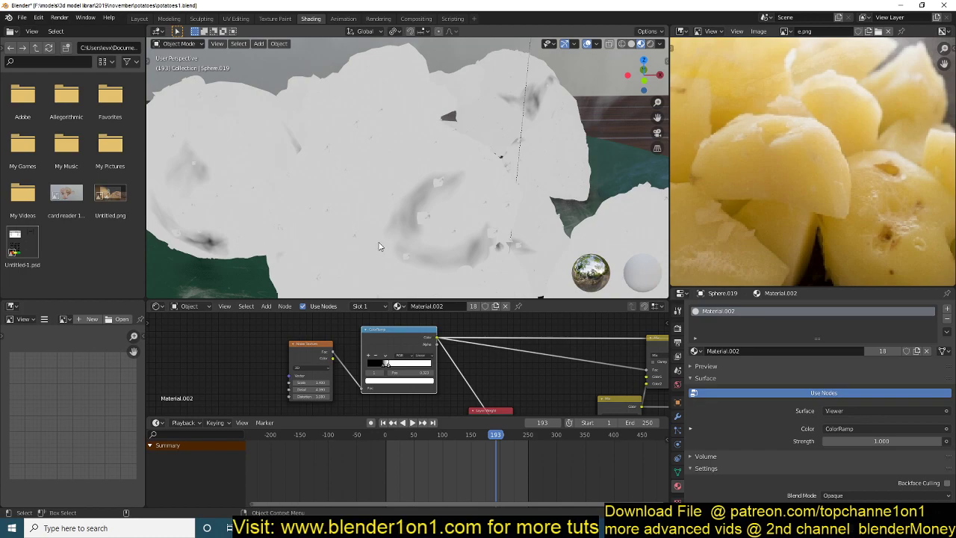
Preview the Mix node that blends the brown stain colour with the yellow mix, and trace its link to the Principled BSDF's Base Color
{"action": "scroll", "coordinate": [830, 224], "scroll_direction": "down", "scroll_amount": 2}
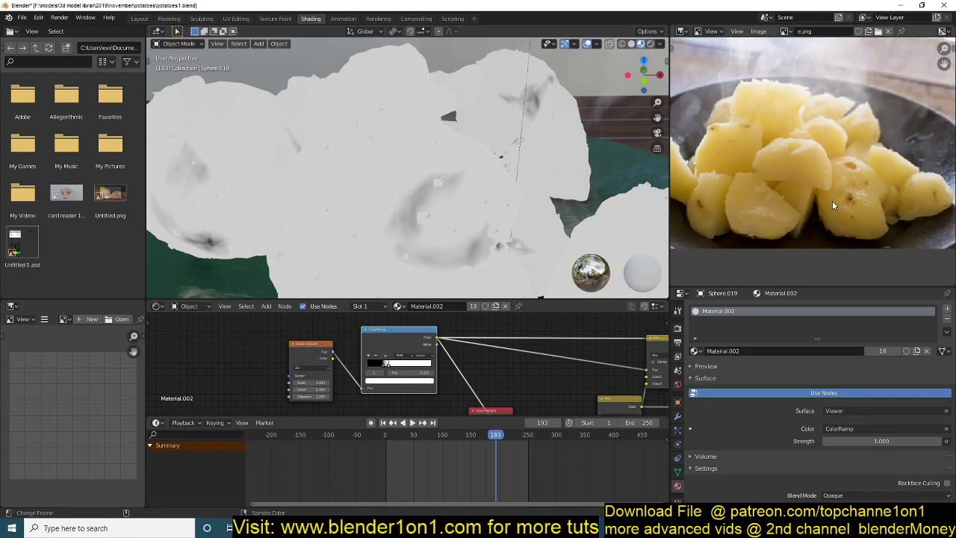
{"action": "middle_click_drag", "start_coordinate": [434, 350], "coordinate": [301, 357]}
{"action": "middle_click_drag", "start_coordinate": [492, 356], "coordinate": [268, 364]}
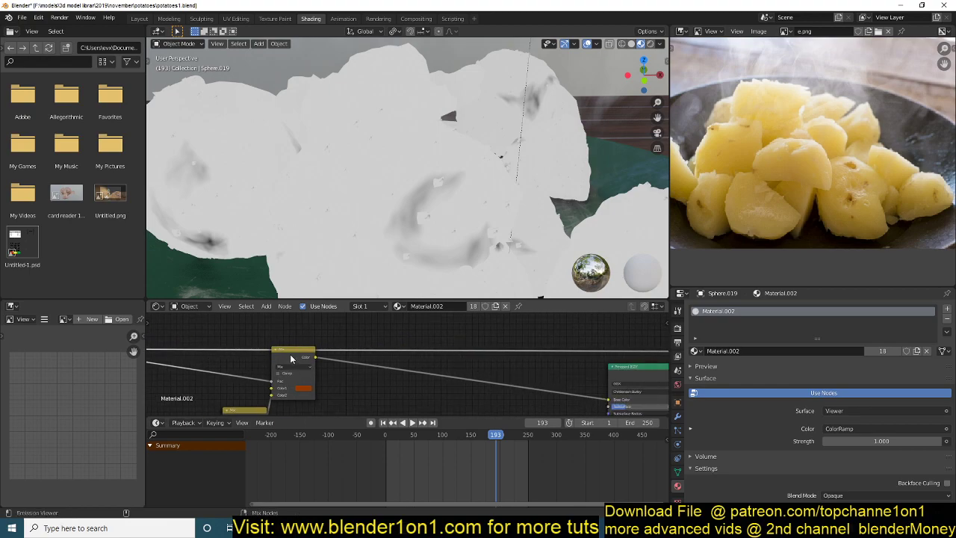
{"action": "left_click", "coordinate": [290, 354], "text": "ctrl+shift"}
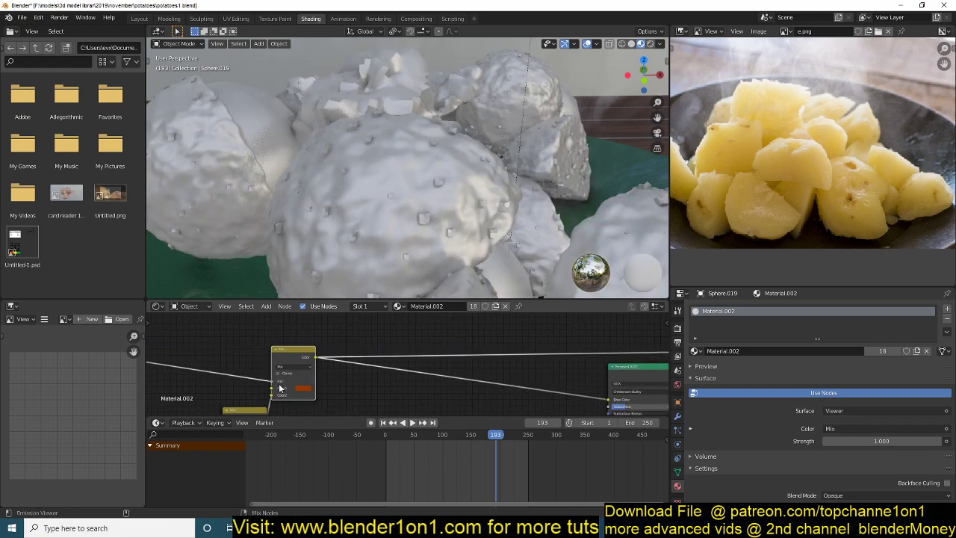
{"action": "middle_click_drag", "start_coordinate": [273, 388], "coordinate": [329, 366]}
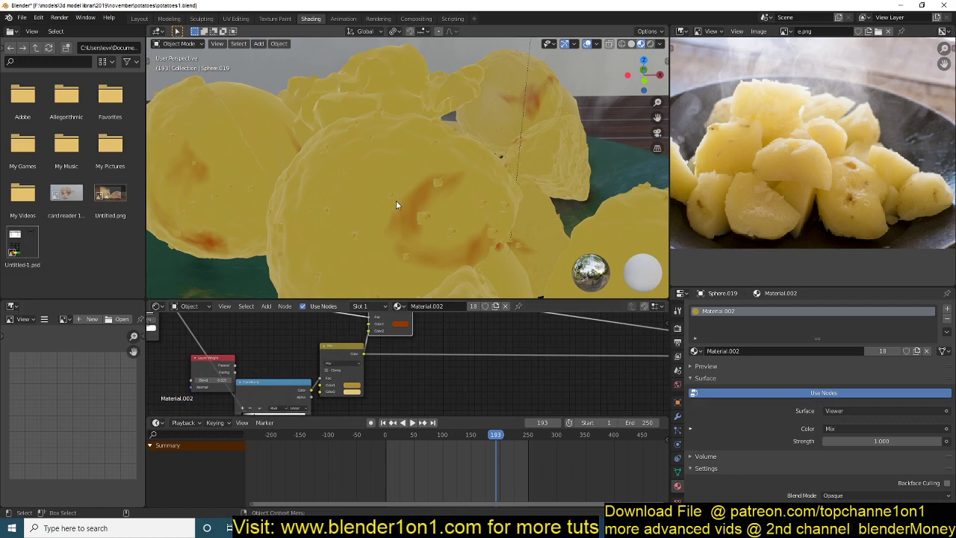
{"action": "middle_click_drag", "start_coordinate": [408, 342], "coordinate": [428, 334]}
{"action": "middle_click_drag", "start_coordinate": [339, 455], "coordinate": [295, 455]}
{"action": "middle_click_drag", "start_coordinate": [388, 340], "coordinate": [367, 392]}
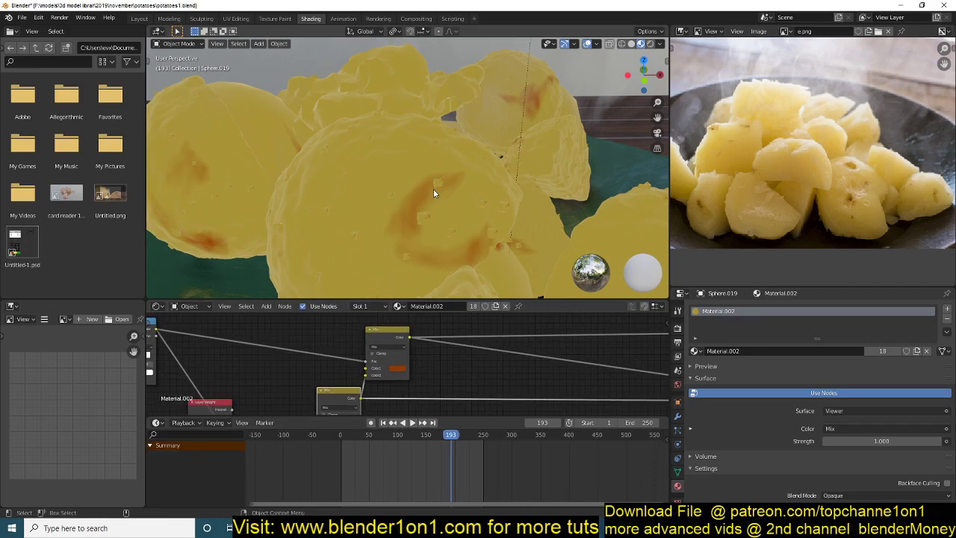
{"action": "middle_click_drag", "start_coordinate": [519, 377], "coordinate": [304, 351]}
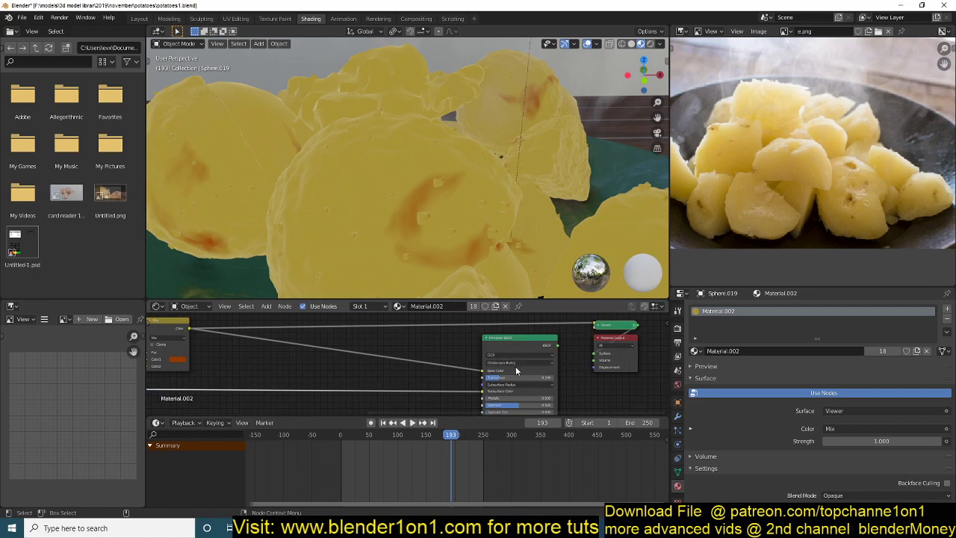
{"action": "scroll", "coordinate": [75, 389], "scroll_direction": "down", "scroll_amount": 2}
{"action": "scroll", "coordinate": [290, 371], "scroll_direction": "down", "scroll_amount": 2}
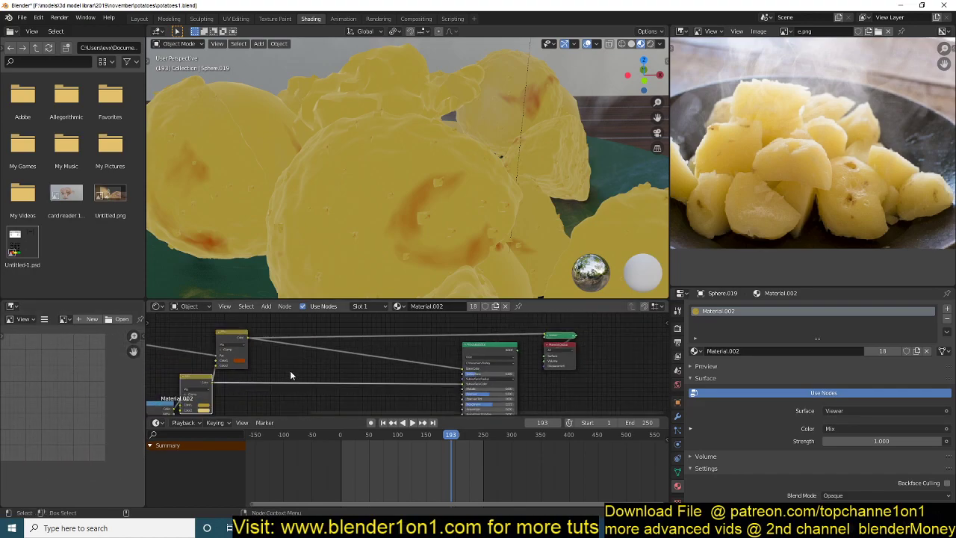
Preview the Mix nodes of the bump chain and the Bump node on the potatoes to examine each output
{"action": "key", "text": "Home"}
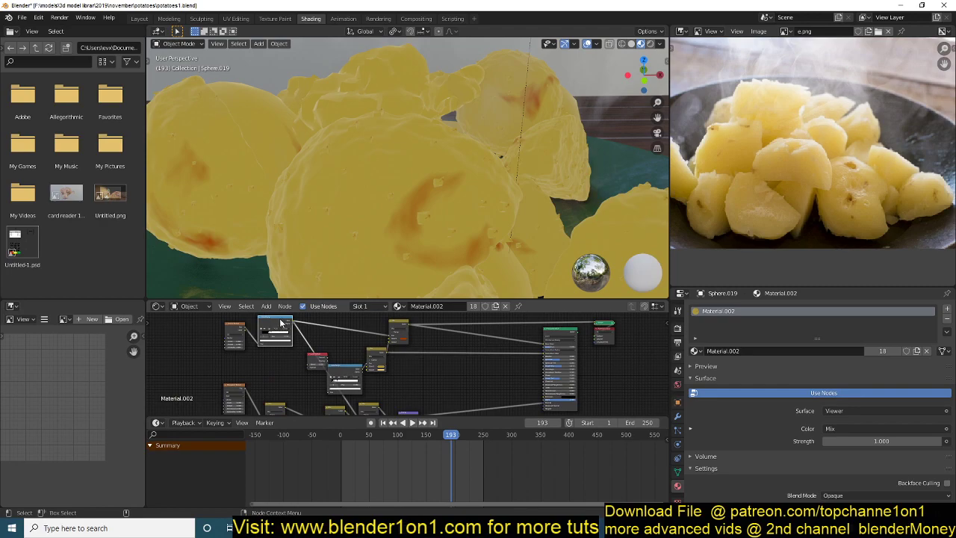
{"action": "scroll", "coordinate": [349, 360], "scroll_direction": "up", "scroll_amount": 5}
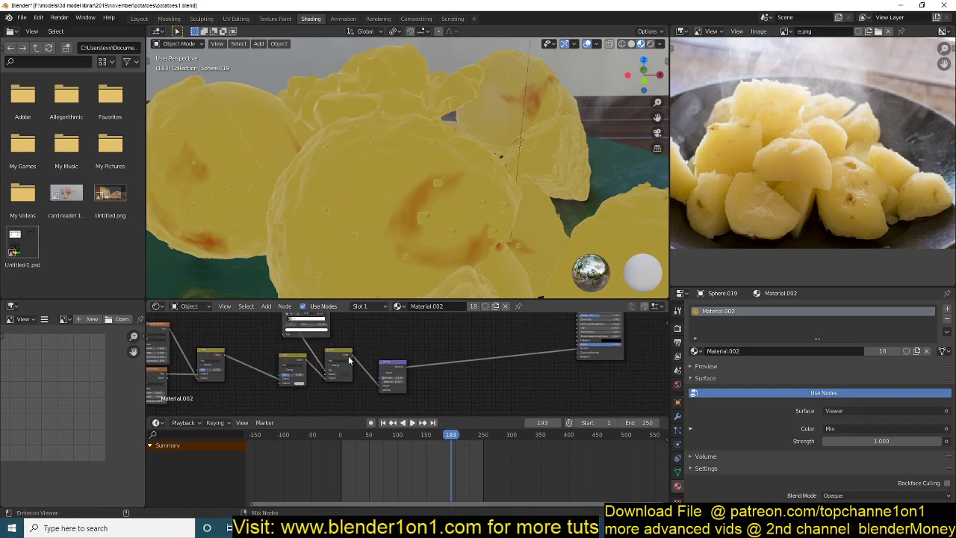
{"action": "left_click", "coordinate": [343, 353], "text": "ctrl+shift"}
{"action": "middle_click_drag", "start_coordinate": [449, 328], "coordinate": [487, 343]}
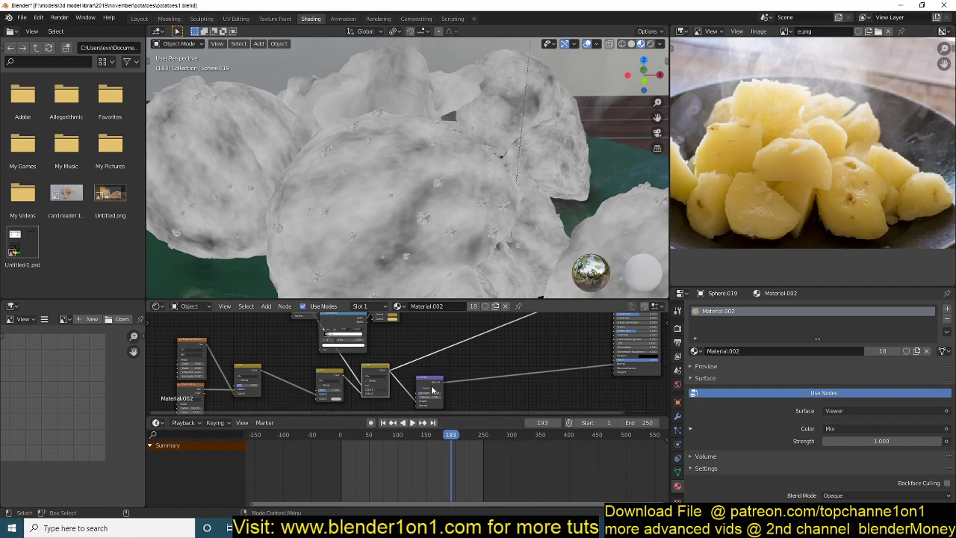
{"action": "scroll", "coordinate": [361, 373], "scroll_direction": "up", "scroll_amount": 3}
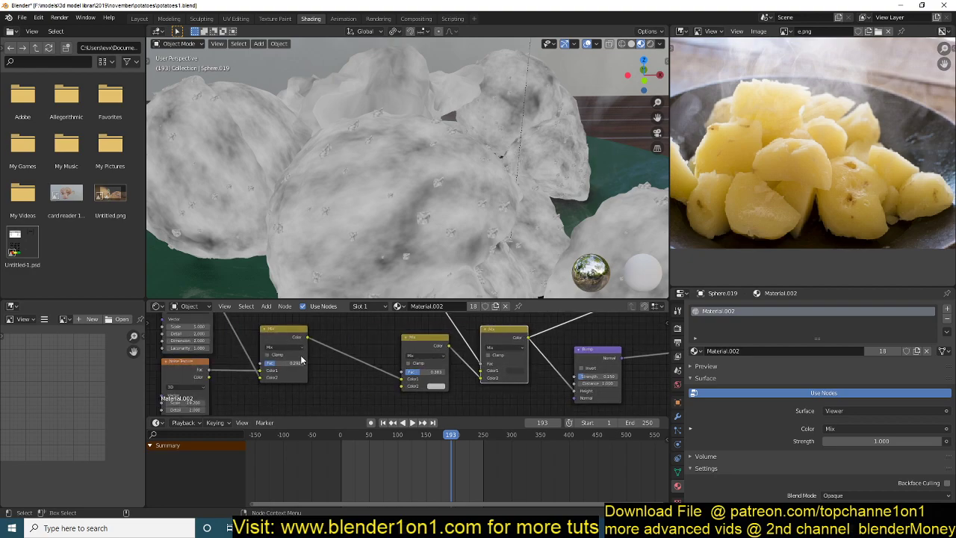
{"action": "left_click", "coordinate": [435, 339], "text": "ctrl+shift"}
{"action": "middle_click_drag", "start_coordinate": [443, 380], "coordinate": [381, 361]}
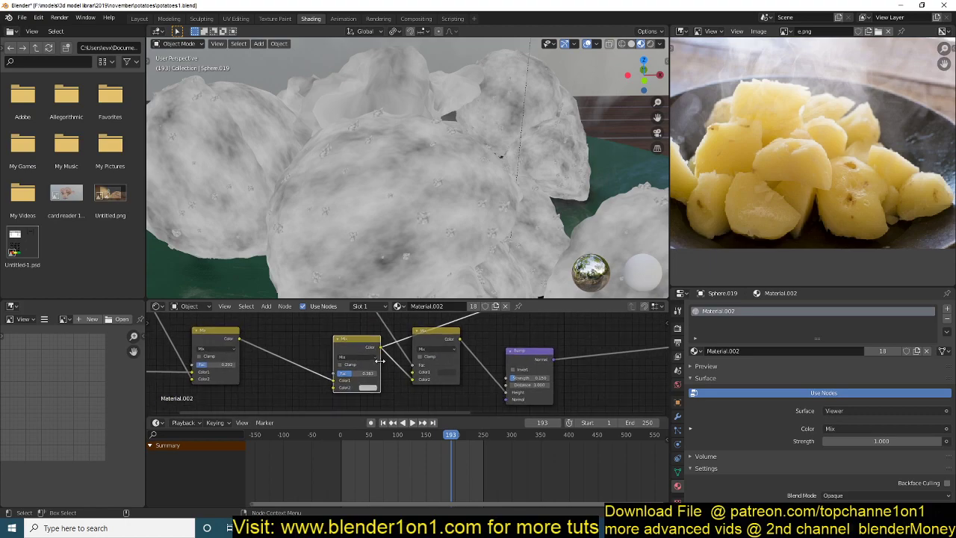
{"action": "left_click", "coordinate": [441, 340], "text": "ctrl+shift"}
{"action": "left_click", "coordinate": [535, 358], "text": "ctrl+shift"}
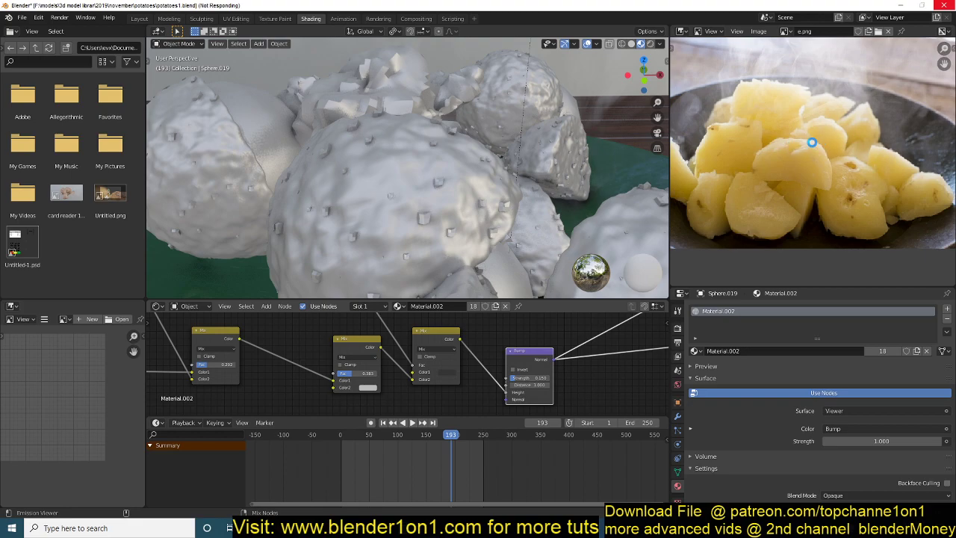
Select the front potato, restore the Principled BSDF of Material.002 as the displayed shader, and review the whole plate
{"action": "middle_click_drag", "start_coordinate": [528, 372], "coordinate": [442, 326]}
{"action": "scroll", "coordinate": [441, 326], "scroll_direction": "down", "scroll_amount": 3}
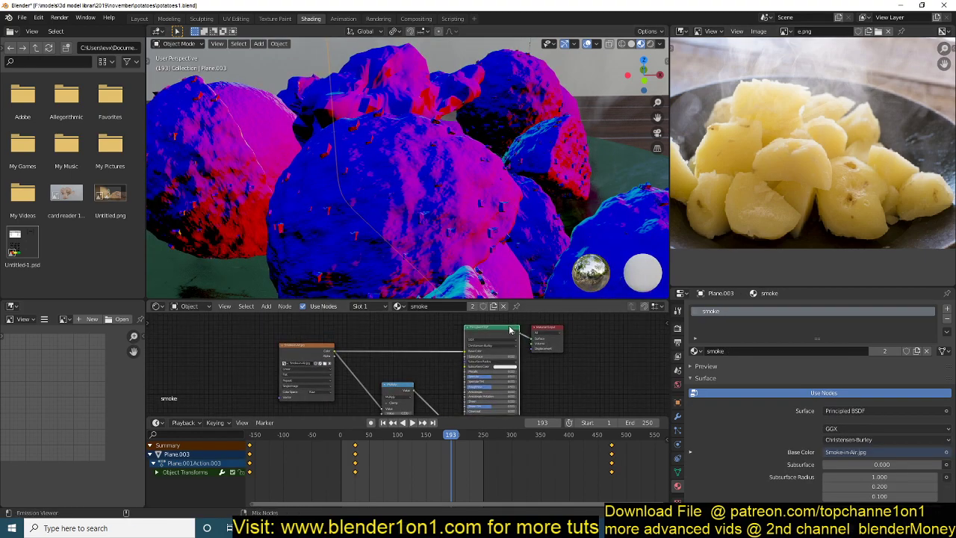
{"action": "left_click", "coordinate": [422, 201]}
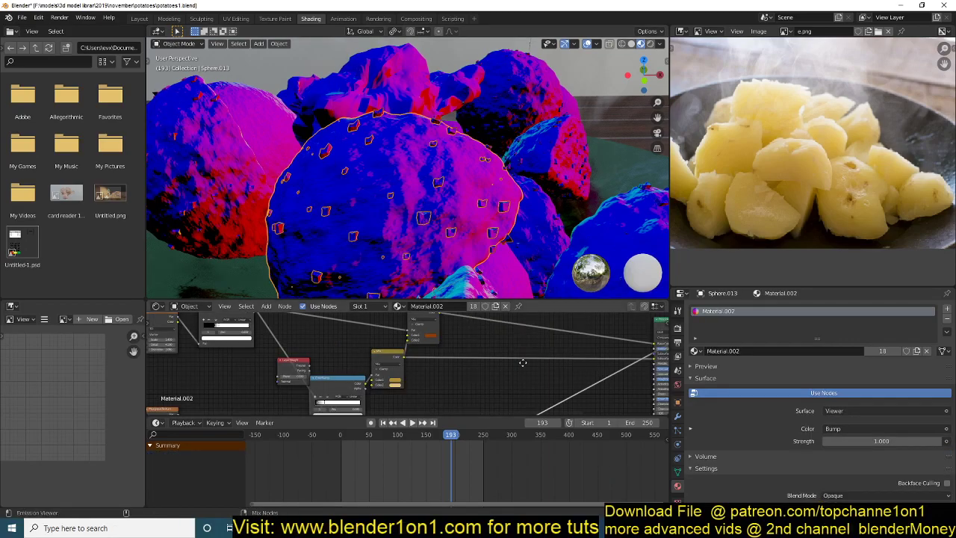
{"action": "left_click", "coordinate": [411, 374], "text": "ctrl+shift"}
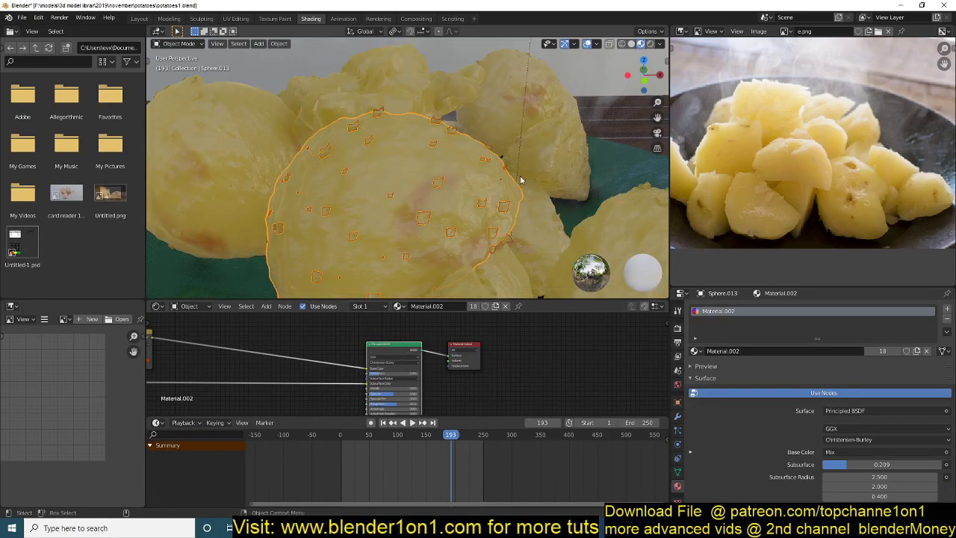
{"action": "scroll", "coordinate": [587, 135], "scroll_direction": "down", "scroll_amount": 5}
{"action": "middle_click_drag", "start_coordinate": [614, 193], "coordinate": [462, 172]}
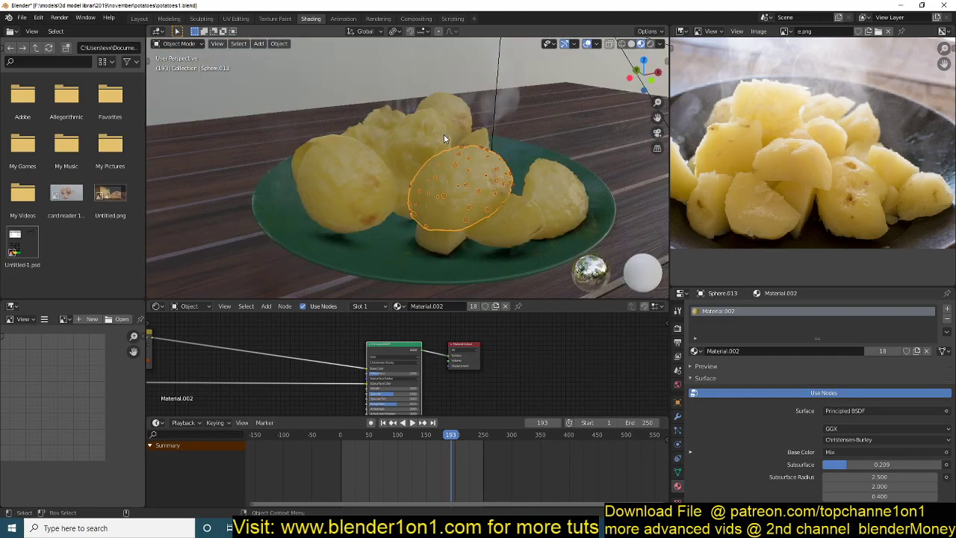
Switch the viewport to rendered shading, inspect the potatoes and steam up close, and view the plate through the scene camera
{"action": "middle_click_drag", "start_coordinate": [444, 134], "coordinate": [501, 116]}
{"action": "scroll", "coordinate": [492, 107], "scroll_direction": "down", "scroll_amount": 6}
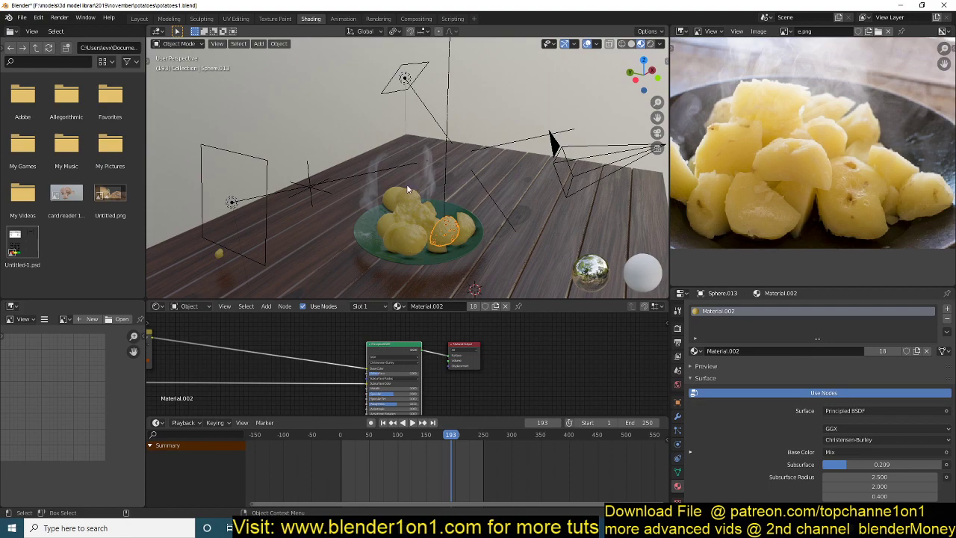
{"action": "middle_click_drag", "start_coordinate": [434, 234], "coordinate": [366, 220]}
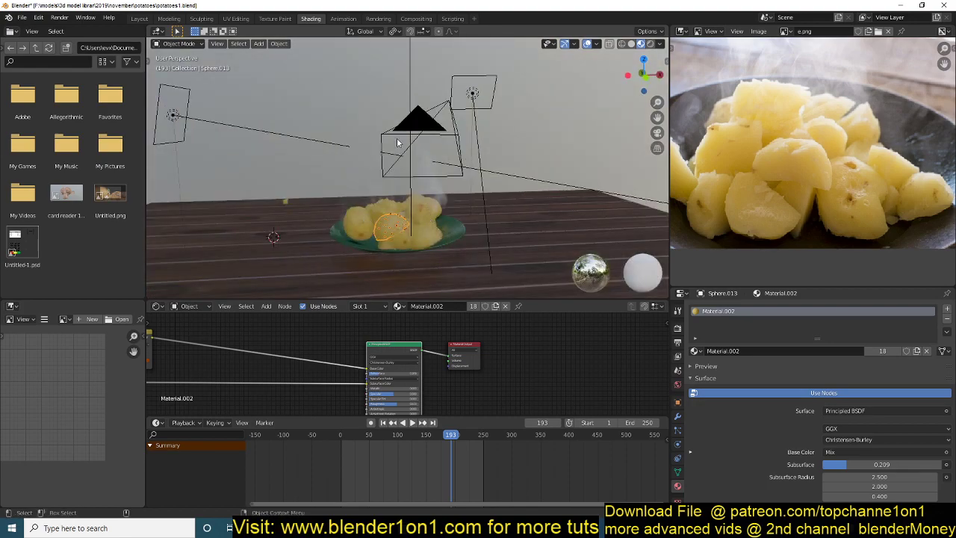
{"action": "scroll", "coordinate": [407, 206], "scroll_direction": "up", "scroll_amount": 5}
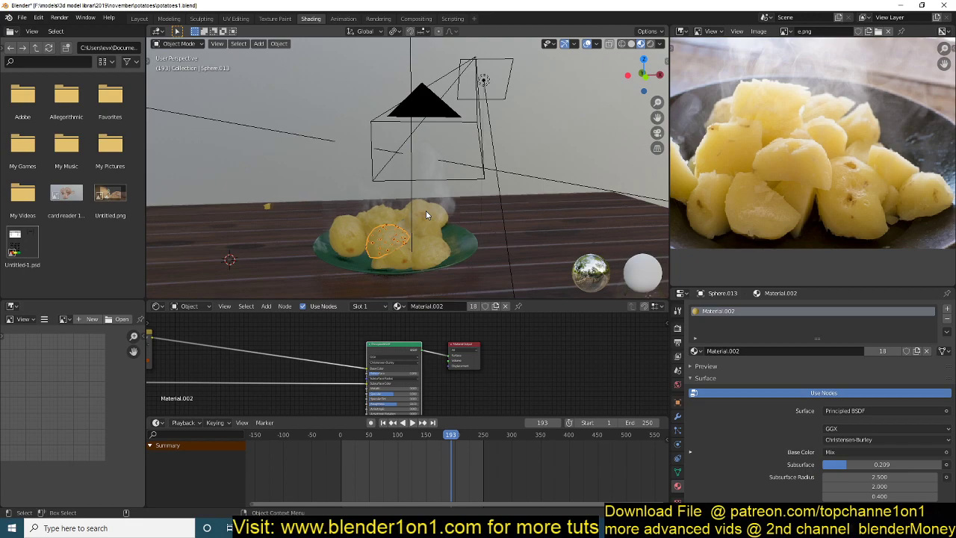
{"action": "left_click", "coordinate": [650, 44]}
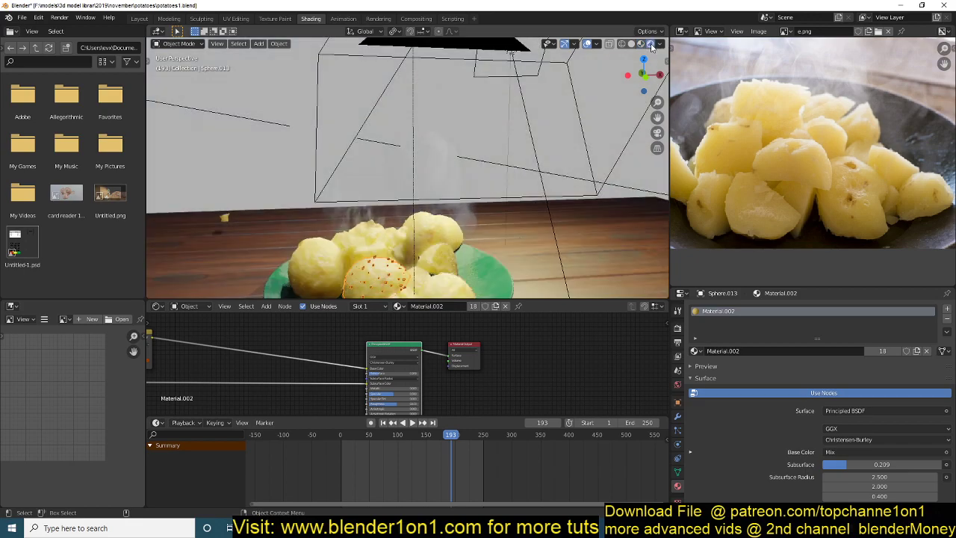
{"action": "scroll", "coordinate": [533, 96], "scroll_direction": "up", "scroll_amount": 2}
{"action": "middle_click_drag", "start_coordinate": [507, 102], "coordinate": [469, 173]}
{"action": "scroll", "coordinate": [397, 191], "scroll_direction": "up", "scroll_amount": 4}
{"action": "scroll", "coordinate": [469, 173], "scroll_direction": "down", "scroll_amount": 3}
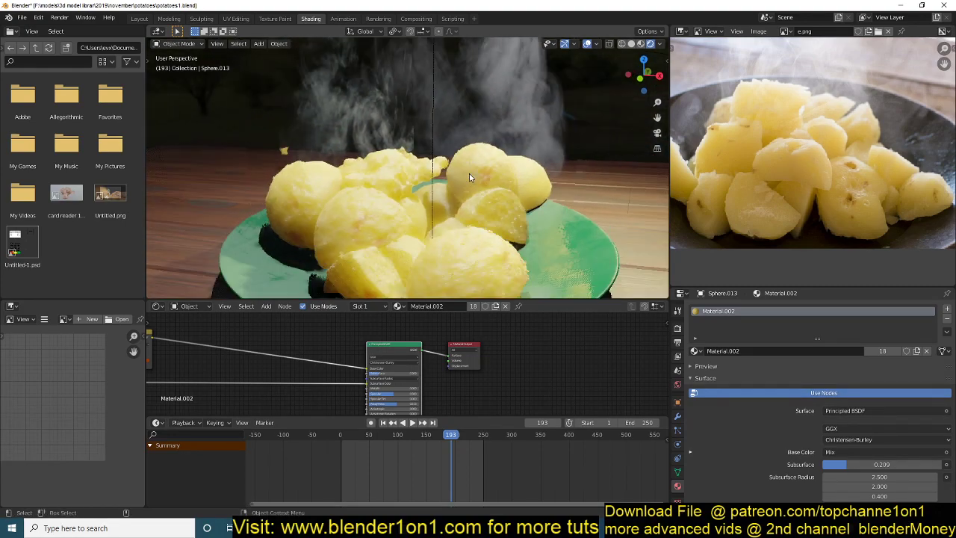
{"action": "key", "text": "KP_0"}
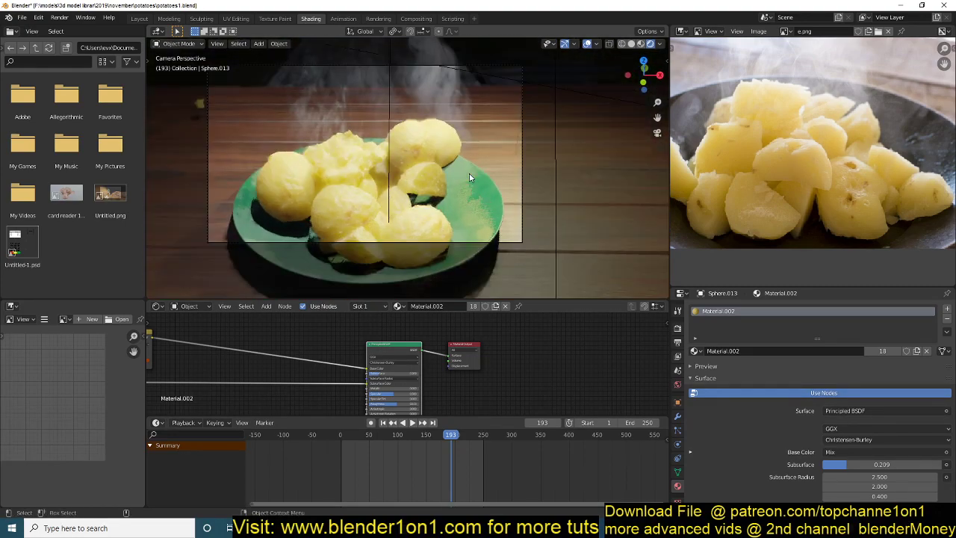
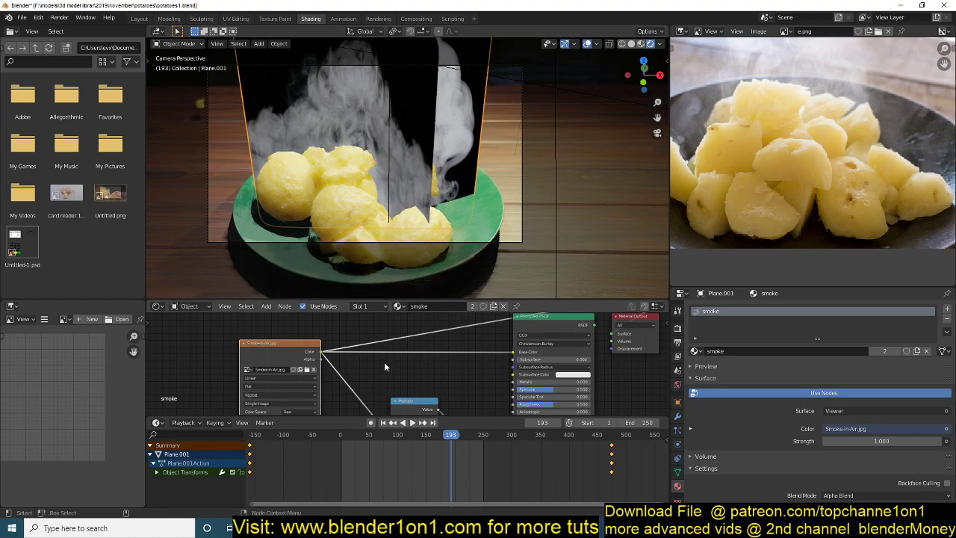
Trace the smoke material's image texture links to the Multiply node, and restore its Principled BSDF as the displayed shader
{"action": "middle_click_drag", "start_coordinate": [345, 377], "coordinate": [302, 349]}
{"action": "middle_click_drag", "start_coordinate": [345, 412], "coordinate": [292, 406]}
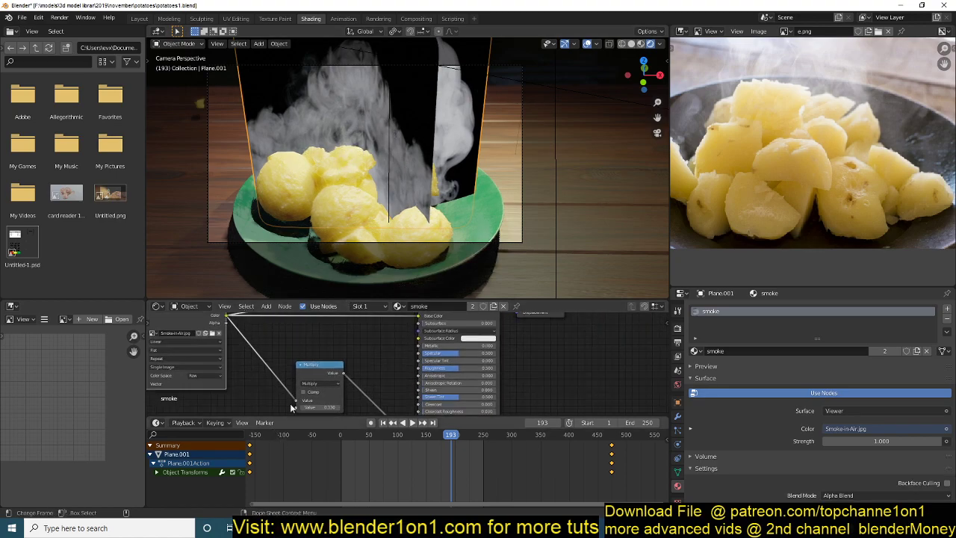
{"action": "middle_click_drag", "start_coordinate": [359, 388], "coordinate": [262, 350]}
{"action": "middle_click_drag", "start_coordinate": [348, 329], "coordinate": [426, 366]}
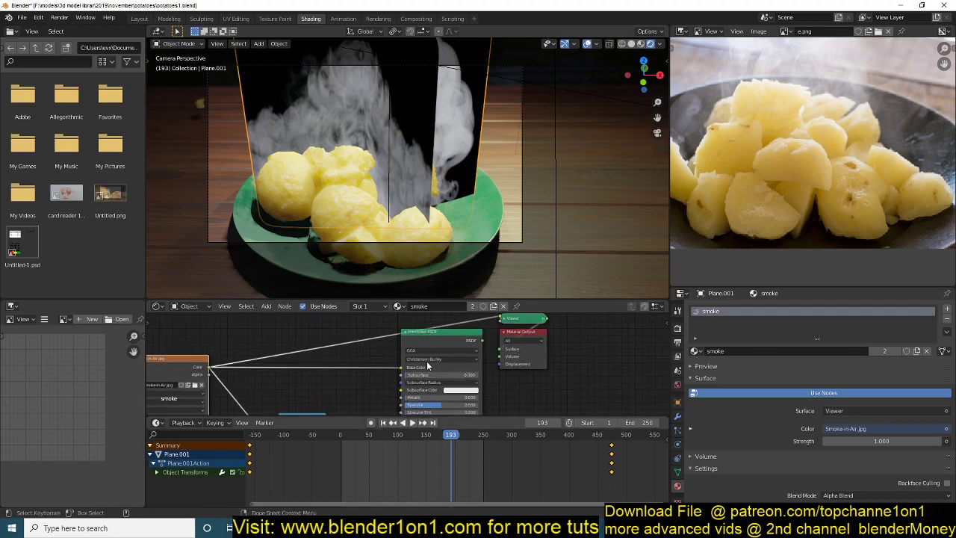
{"action": "left_click", "coordinate": [447, 340], "text": "ctrl+shift"}
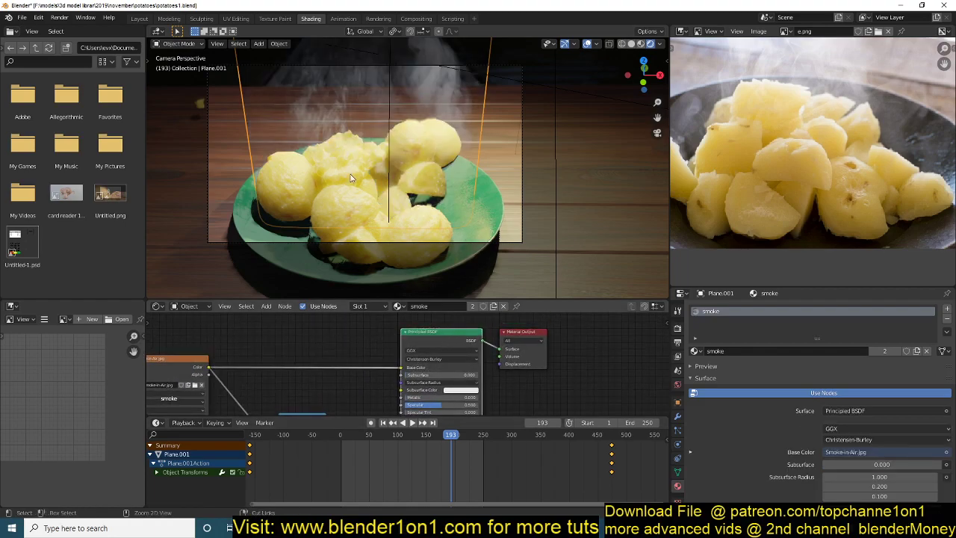
Select smoke plane Plane.002 and try the Opaque and Alpha Hashed shadow modes on smoke.002 before setting Shadow Mode back to None
{"action": "key", "text": "alt+a"}
{"action": "scroll", "coordinate": [773, 418], "scroll_direction": "down", "scroll_amount": 10}
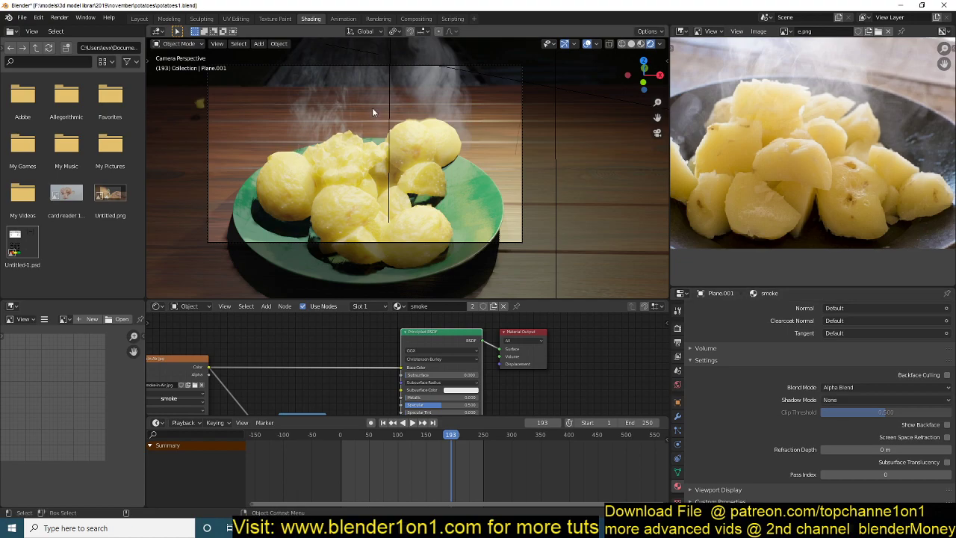
{"action": "key", "text": "shift+d"}
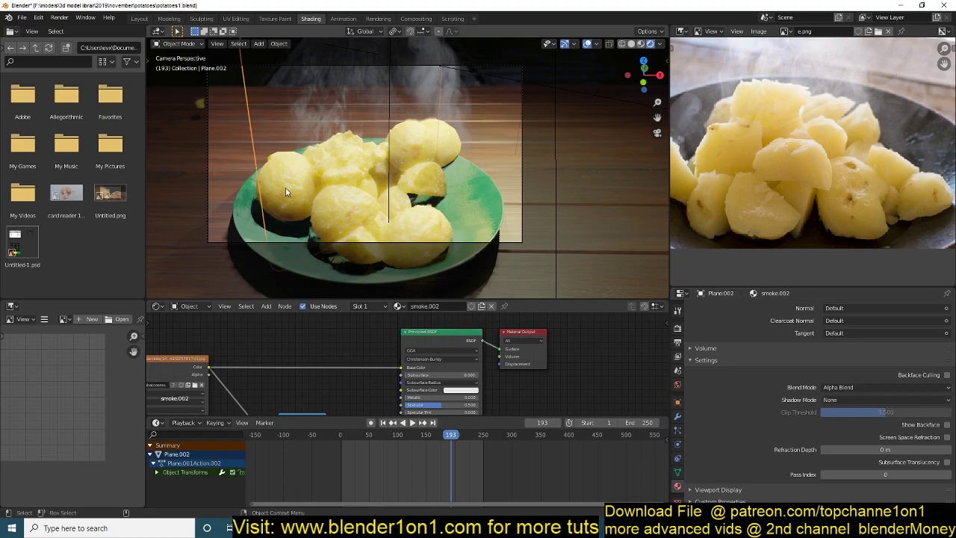
{"action": "left_click", "coordinate": [881, 404]}
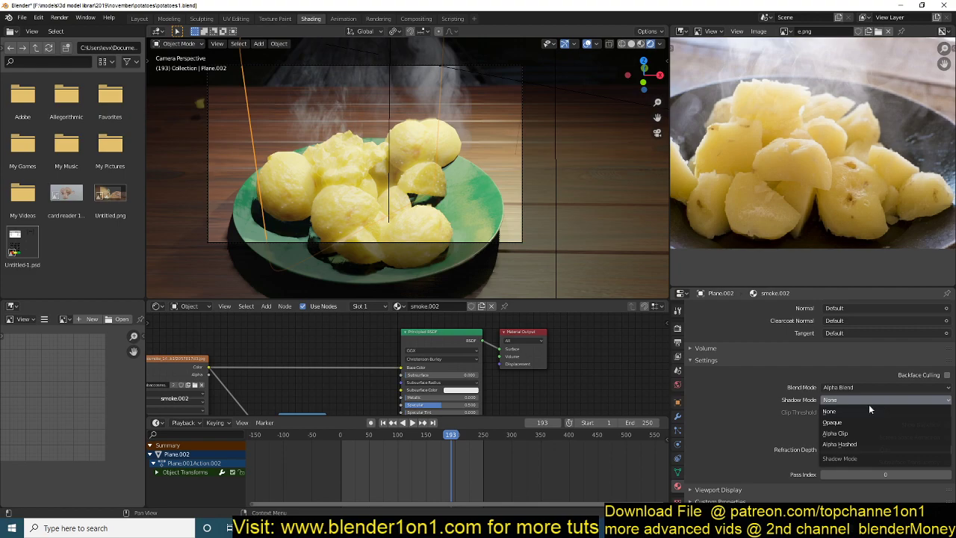
{"action": "left_click", "coordinate": [849, 421]}
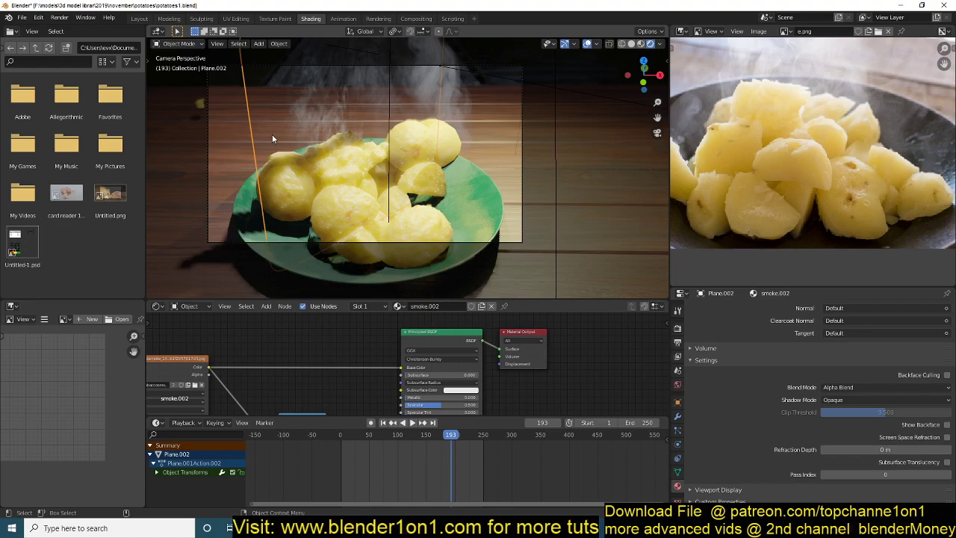
{"action": "left_click", "coordinate": [841, 404]}
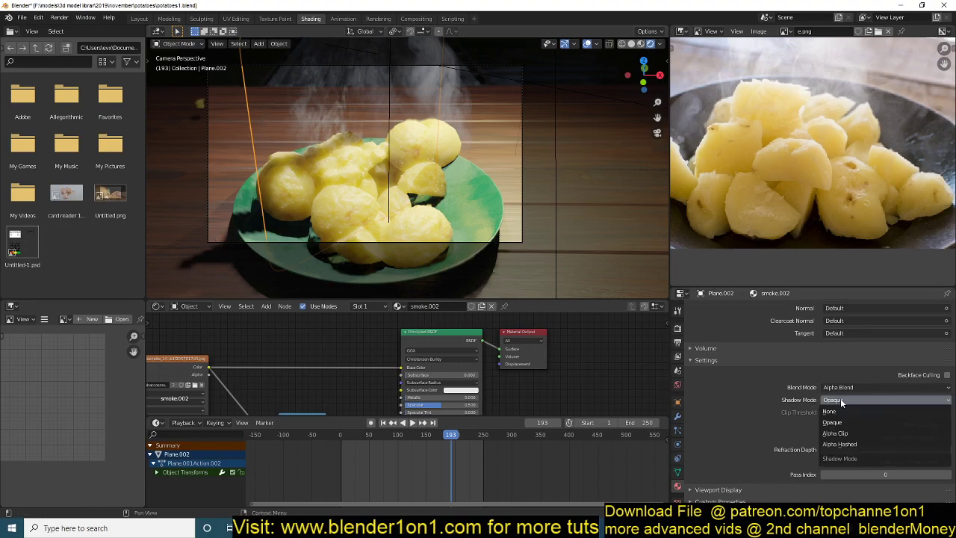
{"action": "left_click", "coordinate": [845, 445]}
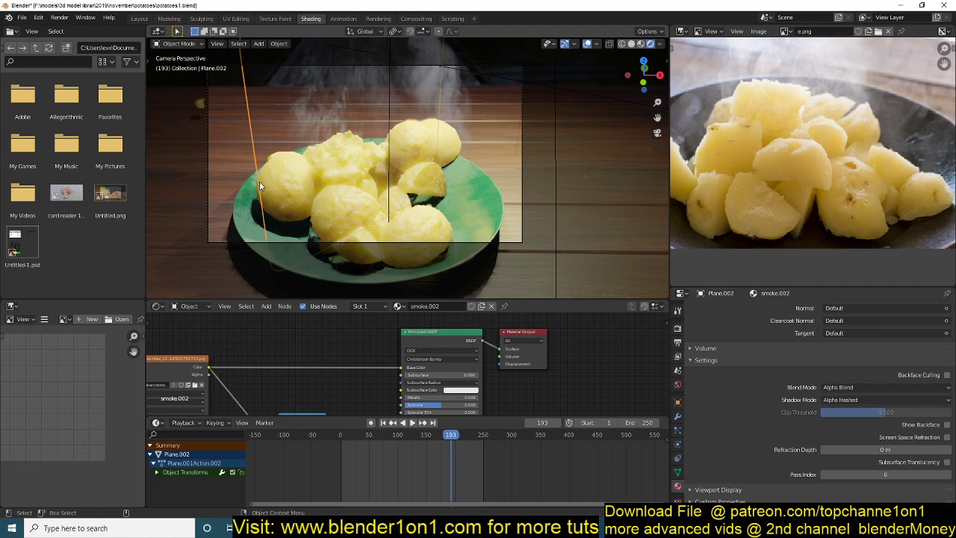
{"action": "left_click", "coordinate": [861, 400]}
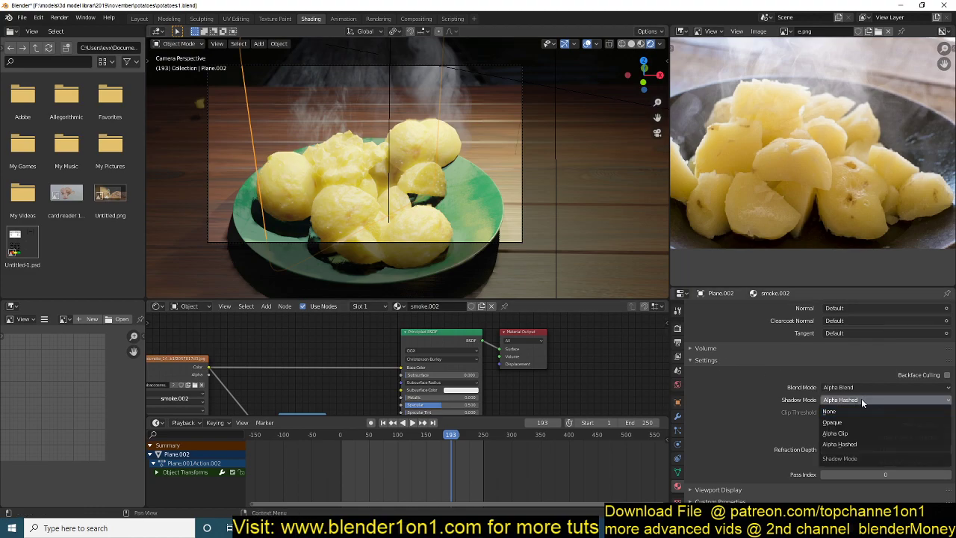
{"action": "left_click", "coordinate": [848, 412]}
Select the wooden table plane and save the potatoes1.blend file
{"action": "left_click", "coordinate": [479, 138]}
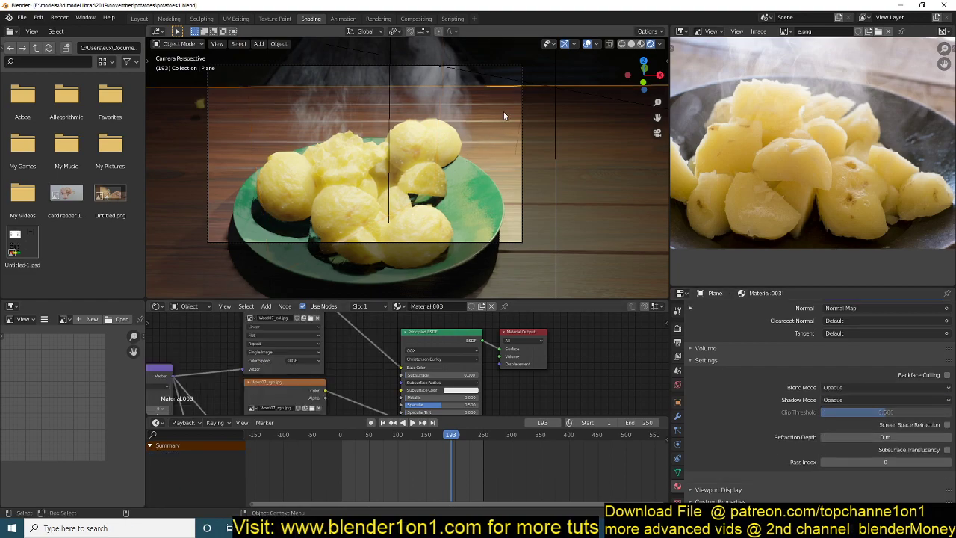
{"action": "key", "text": "ctrl+s"}
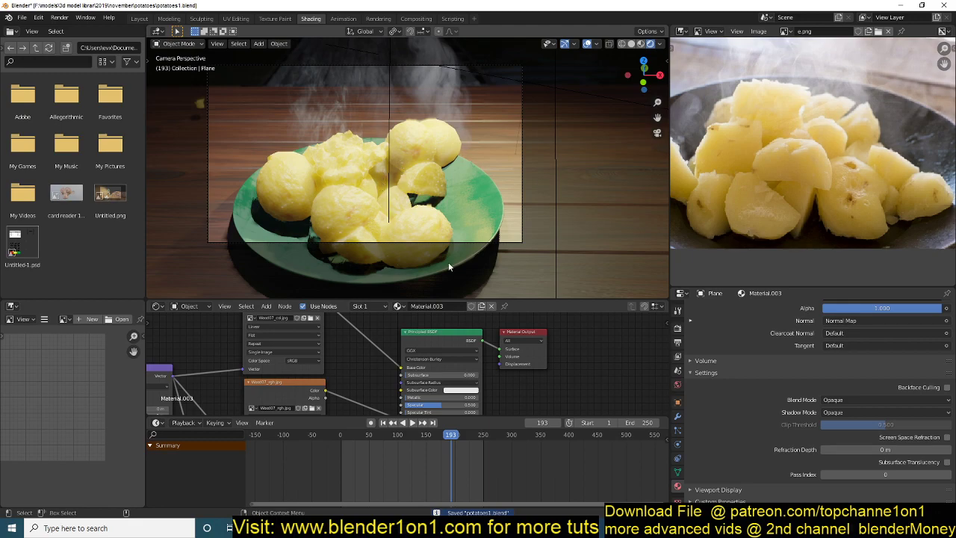
Play the animation through the camera from the beginning of the timeline, stop it at frame 123, and save the file again
{"action": "left_click", "coordinate": [324, 475]}
{"action": "key", "text": "space"}
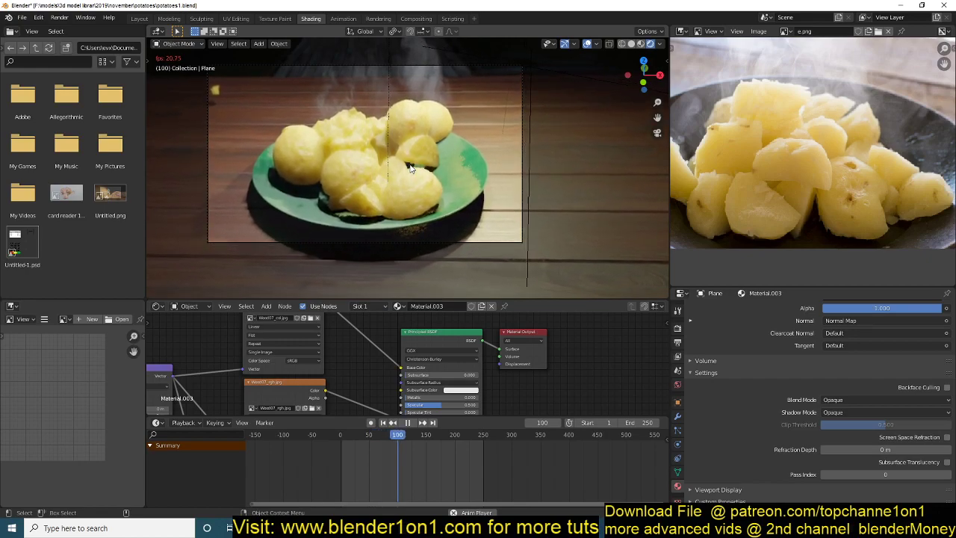
{"action": "key", "text": "space"}
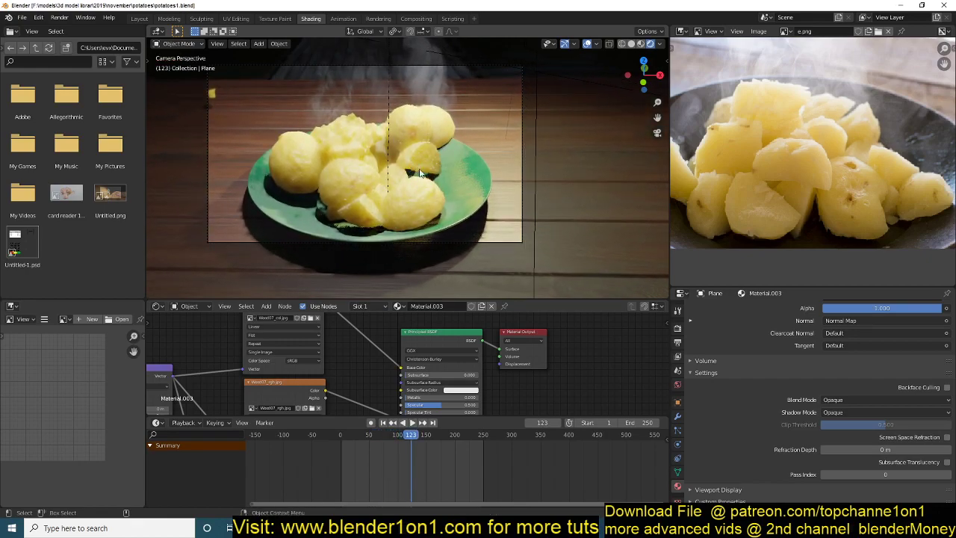
{"action": "key", "text": "ctrl+s"}
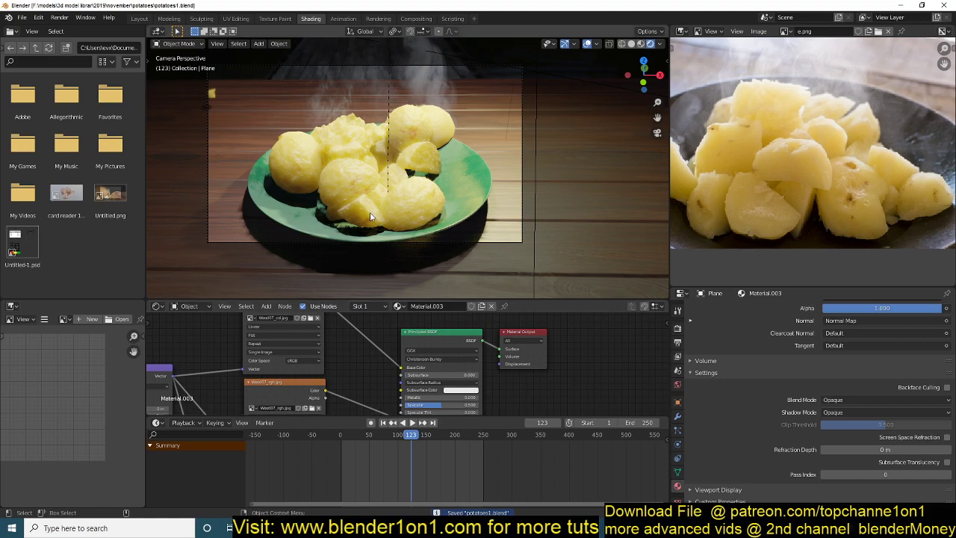